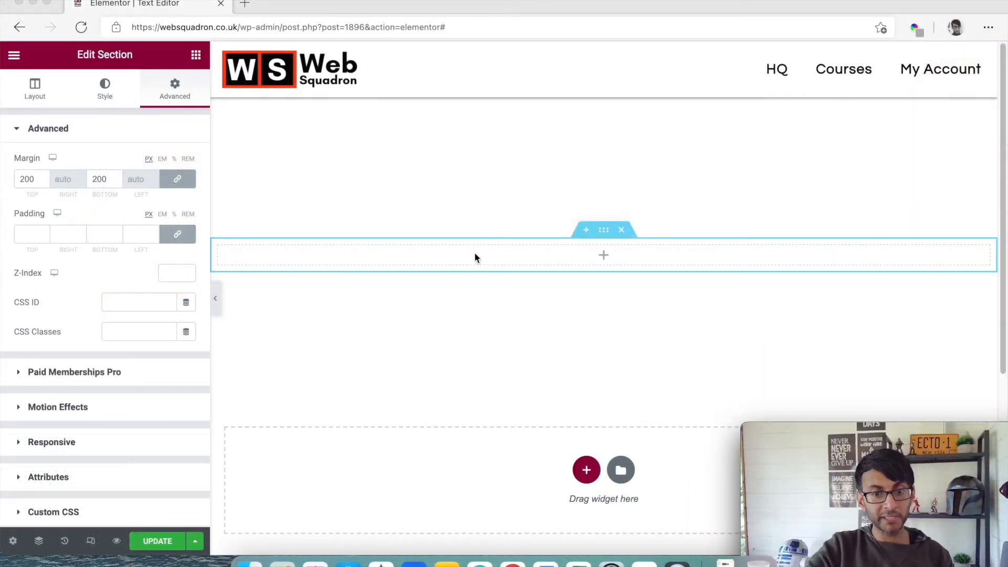
Add a Heading widget to the empty section, centre it and set its title to "Photography"
{"action": "left_click", "coordinate": [195, 55]}
{"action": "left_click_drag", "start_coordinate": [155, 190], "coordinate": [609, 256]}
{"action": "left_click", "coordinate": [148, 361]}
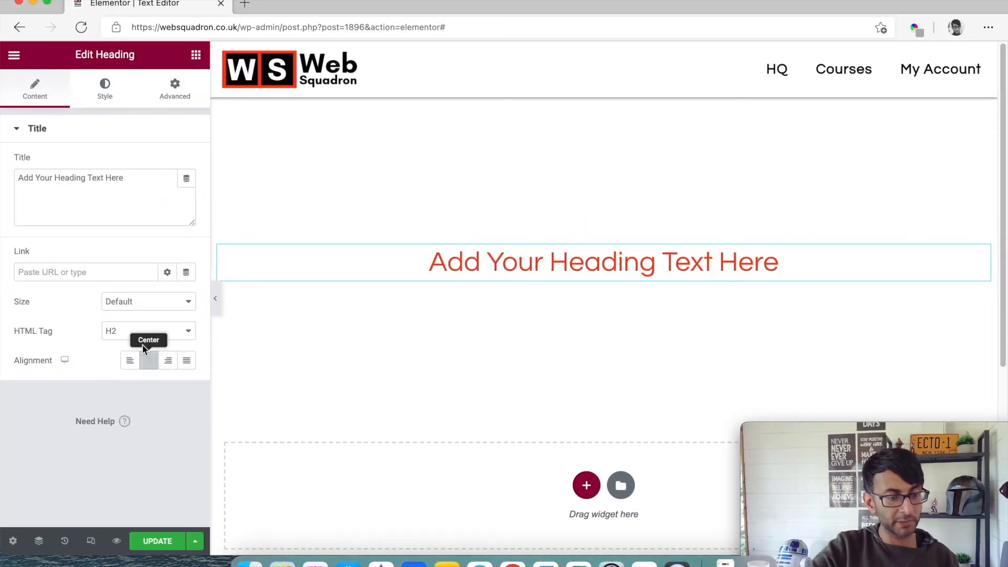
{"action": "left_click_drag", "start_coordinate": [140, 187], "coordinate": [5, 178]}
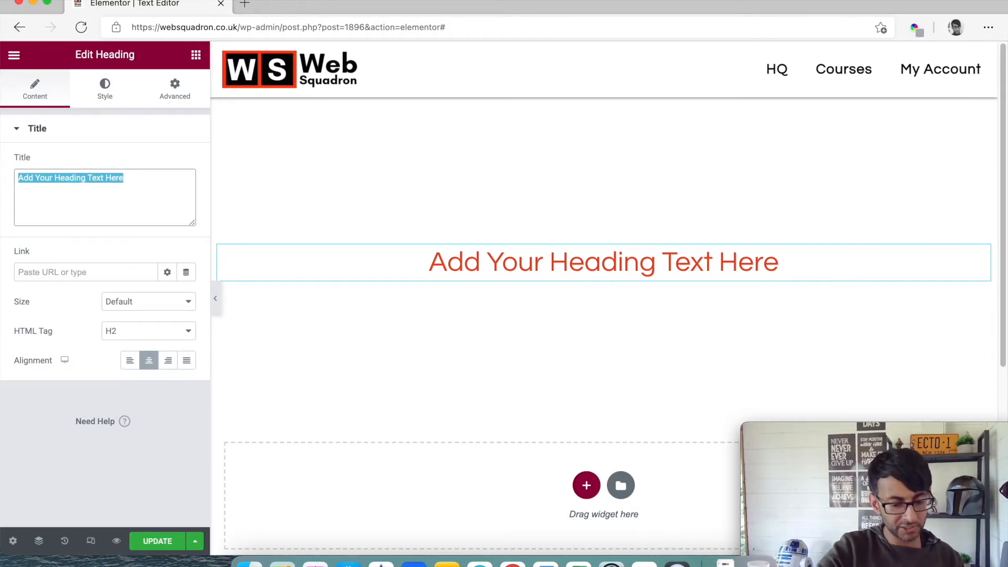
{"action": "type", "text": "Photography"}
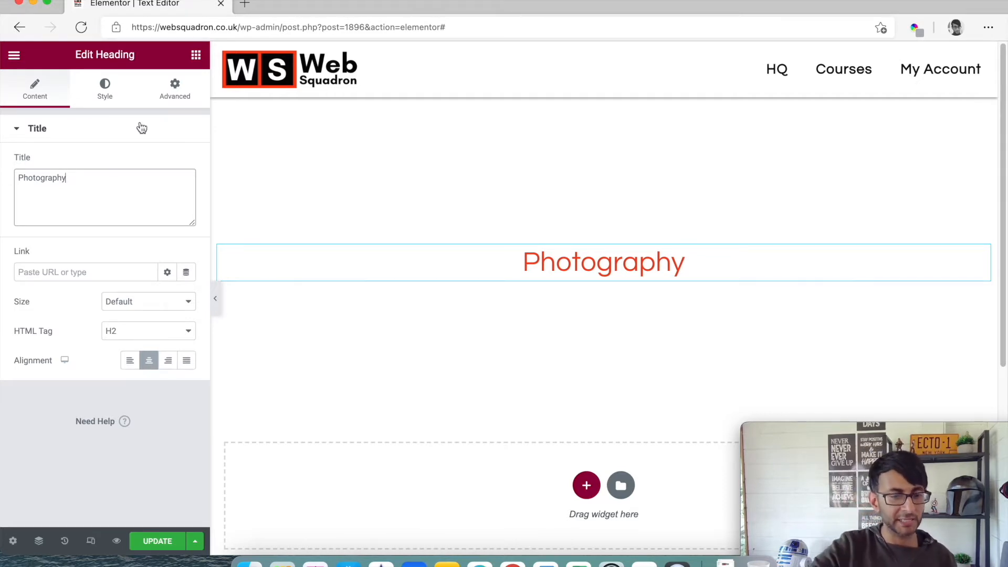
Set the Photography heading's text colour to the global colour New Item #3 and its font weight to 700
{"action": "left_click", "coordinate": [97, 103]}
{"action": "left_click", "coordinate": [168, 163]}
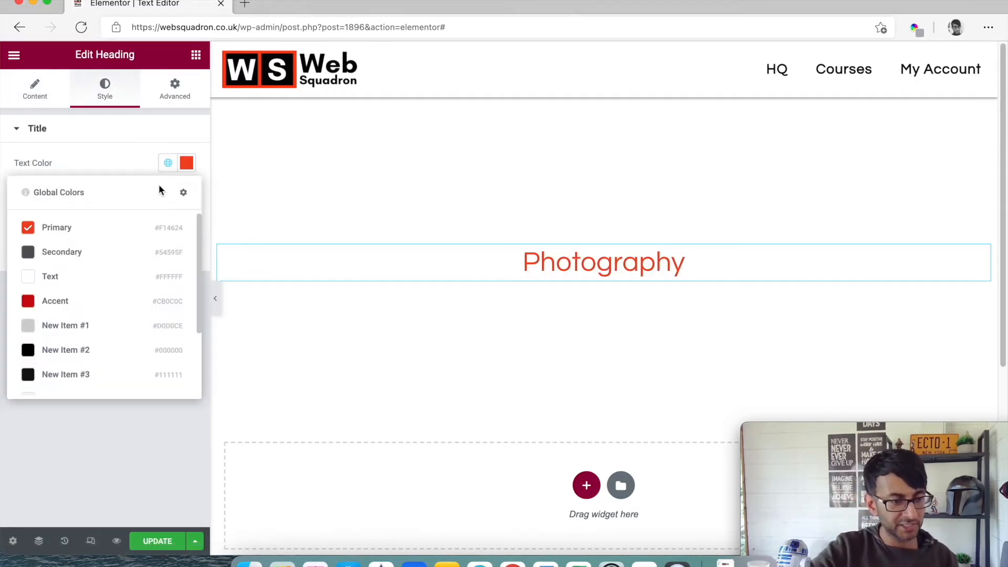
{"action": "left_click", "coordinate": [82, 367]}
{"action": "left_click", "coordinate": [187, 194]}
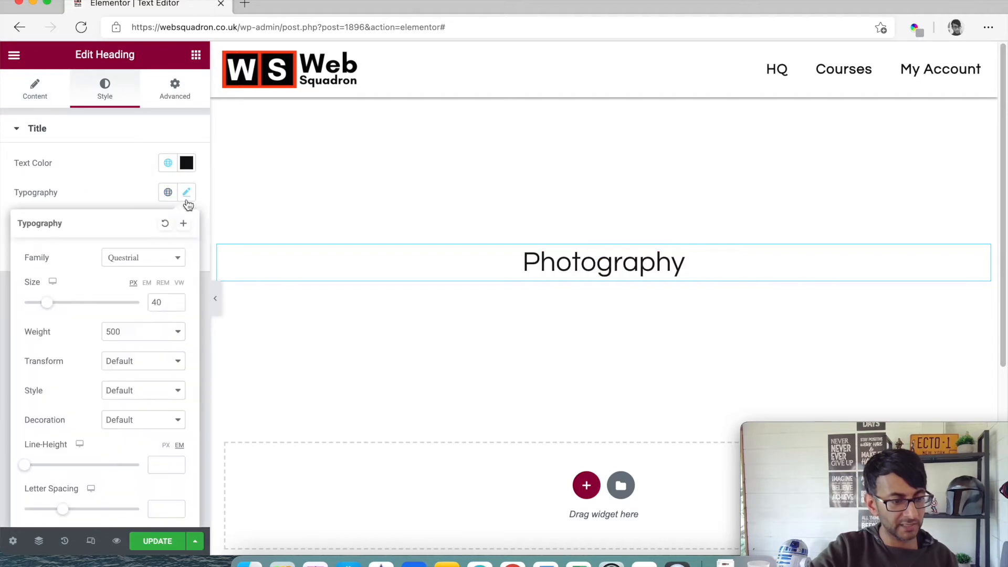
{"action": "left_click", "coordinate": [148, 335]}
{"action": "left_click", "coordinate": [138, 415]}
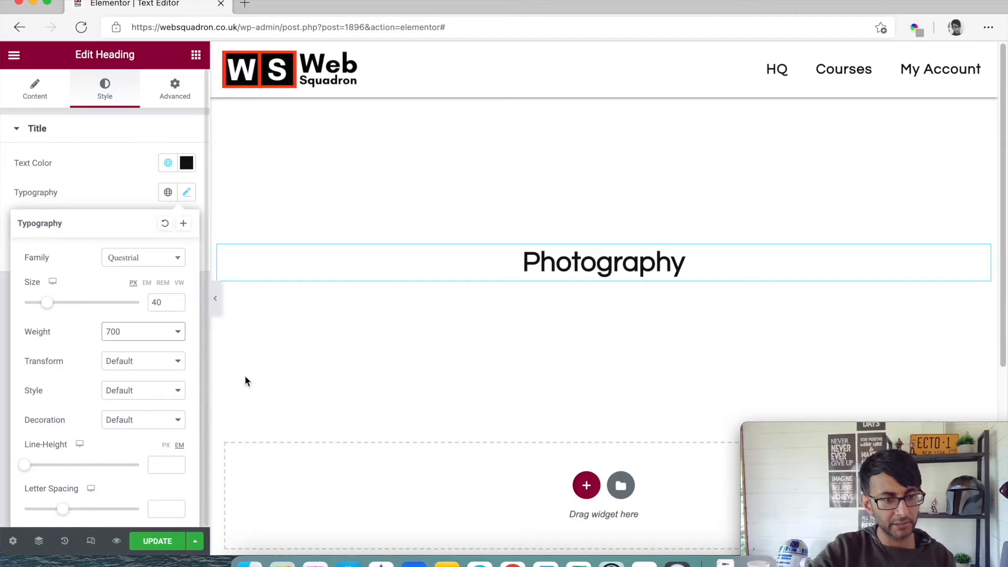
Insert a Divider widget above the Photography heading, with a width of 17% and centre alignment
{"action": "left_click", "coordinate": [196, 56]}
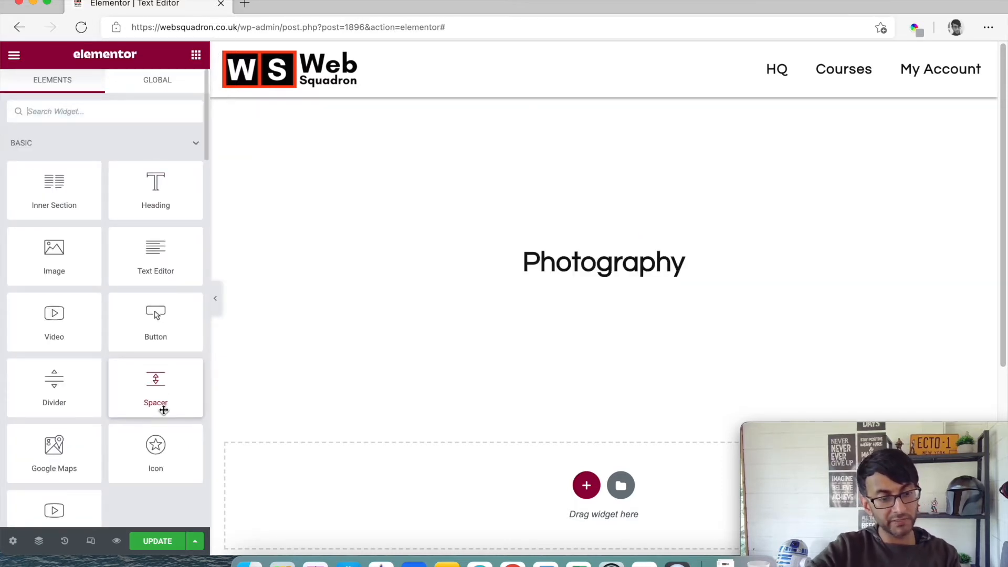
{"action": "left_click_drag", "start_coordinate": [50, 390], "coordinate": [612, 245]}
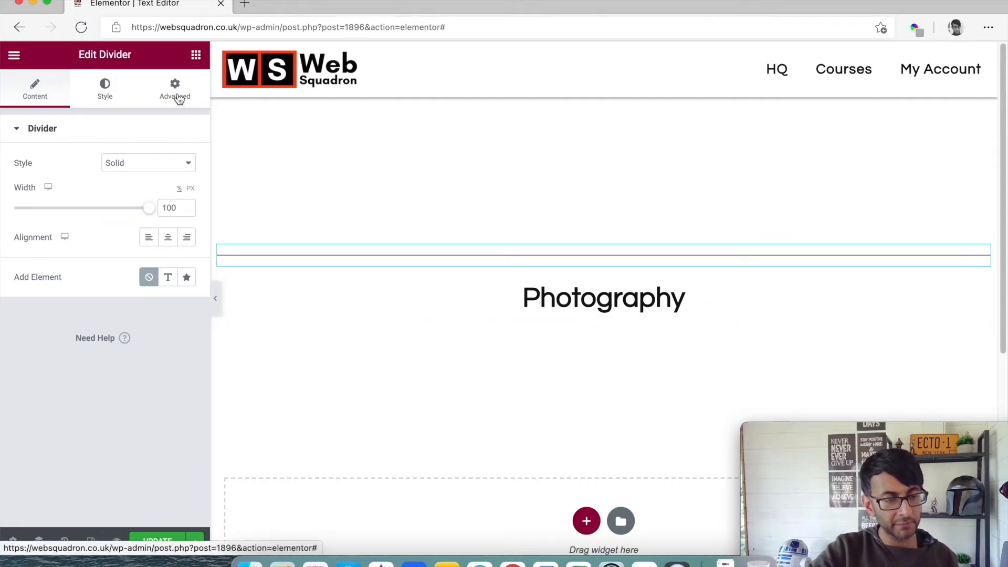
{"action": "left_click", "coordinate": [110, 100]}
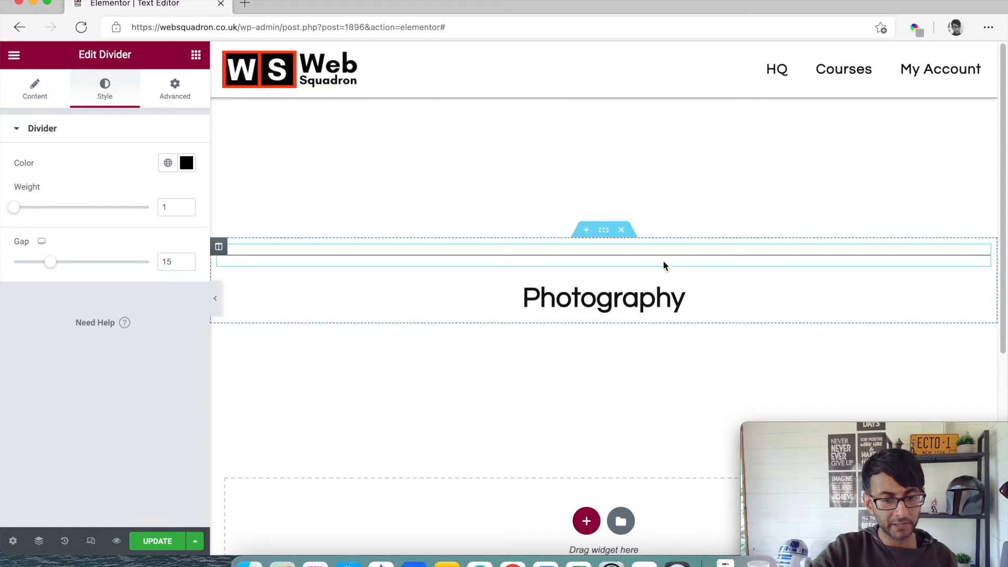
{"action": "left_click", "coordinate": [29, 96]}
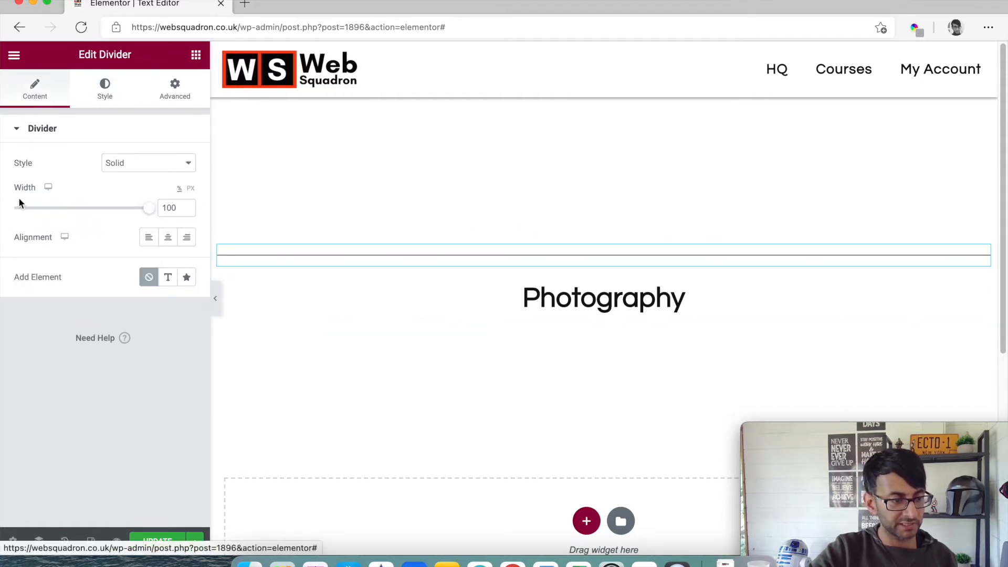
{"action": "left_click_drag", "start_coordinate": [148, 208], "coordinate": [40, 218]}
{"action": "left_click", "coordinate": [168, 238]}
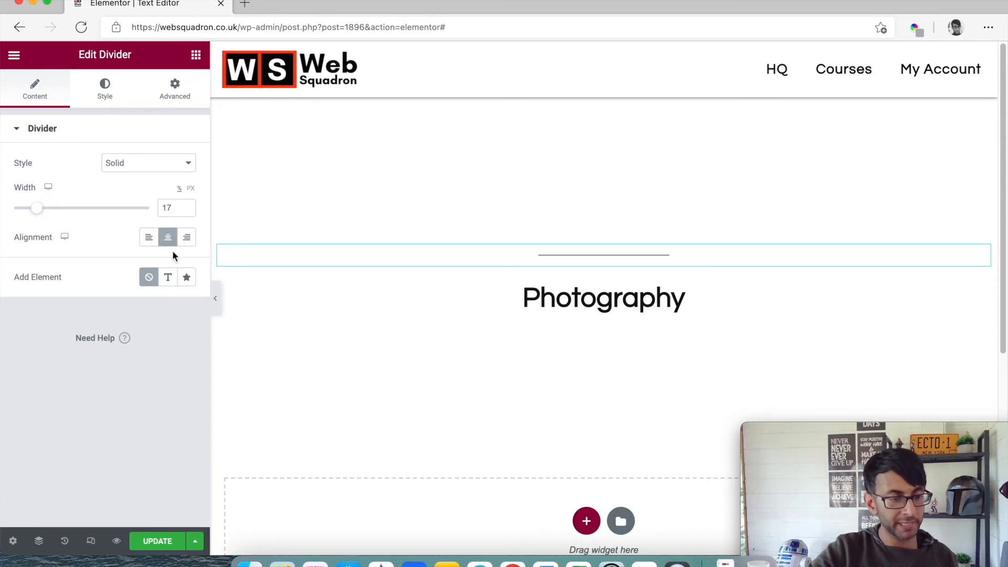
Set the divider's weight to 5 and its gap to 2
{"action": "left_click", "coordinate": [107, 105]}
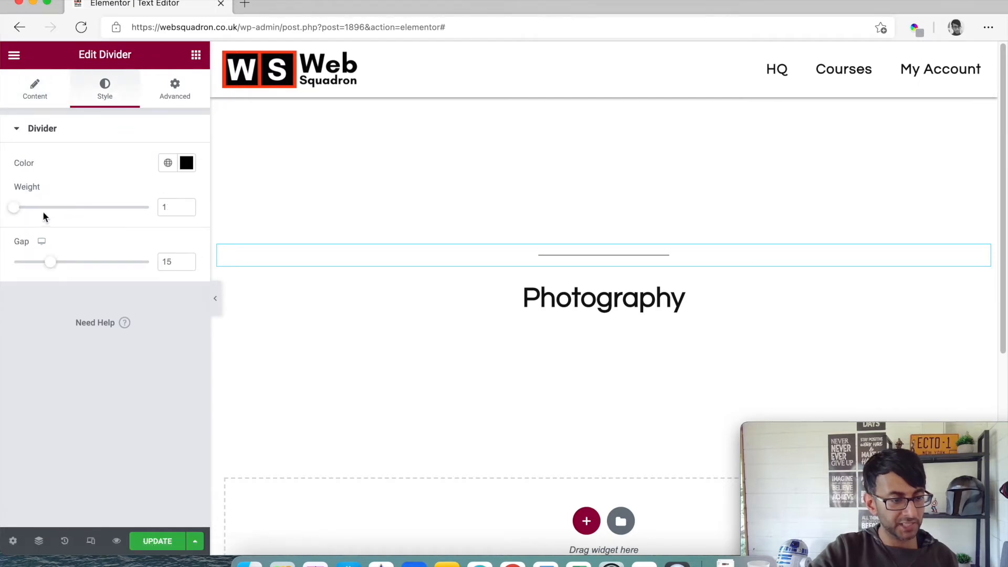
{"action": "left_click_drag", "start_coordinate": [18, 209], "coordinate": [67, 211]}
{"action": "left_click_drag", "start_coordinate": [175, 207], "coordinate": [148, 202]}
{"action": "type", "text": "5"}
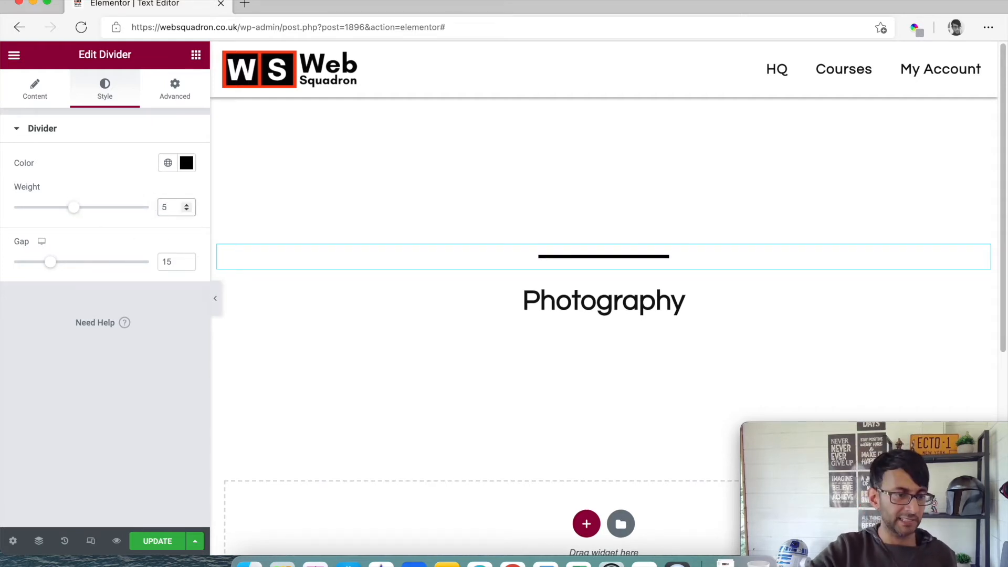
{"action": "left_click_drag", "start_coordinate": [52, 267], "coordinate": [6, 263]}
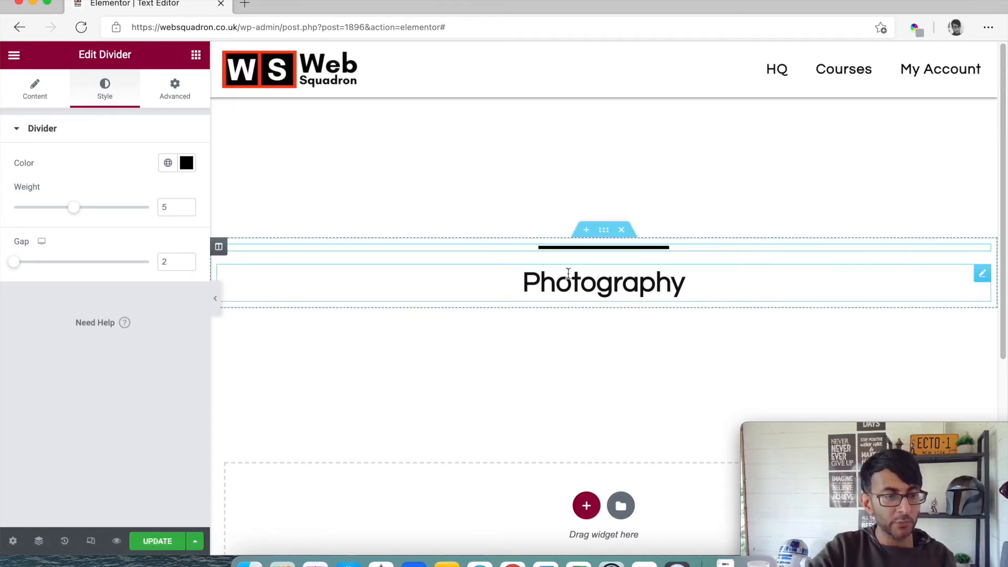
Try the Double, Dashed and Zigzag line styles on the divider
{"action": "left_click", "coordinate": [32, 90]}
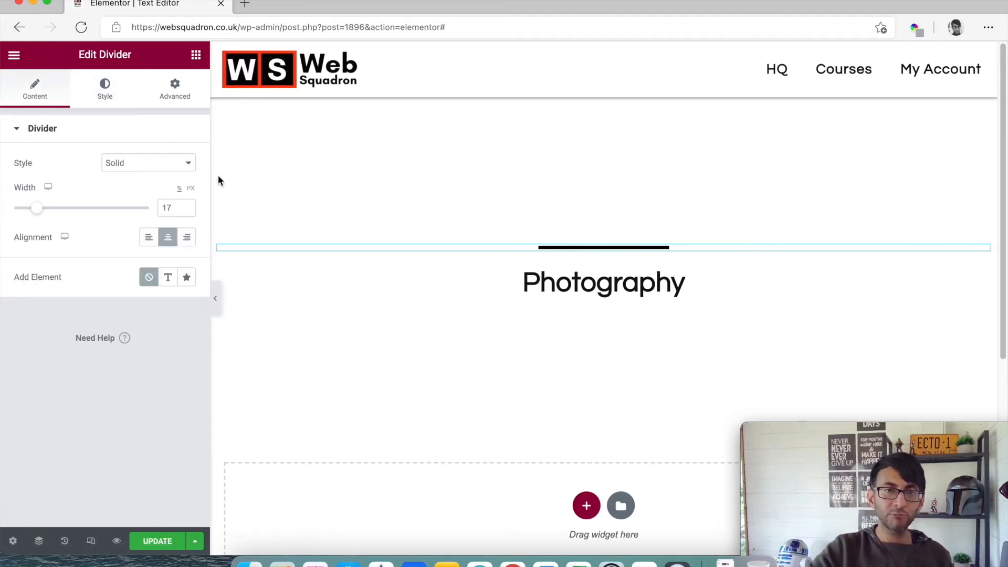
{"action": "left_click", "coordinate": [169, 172]}
{"action": "left_click", "coordinate": [155, 199]}
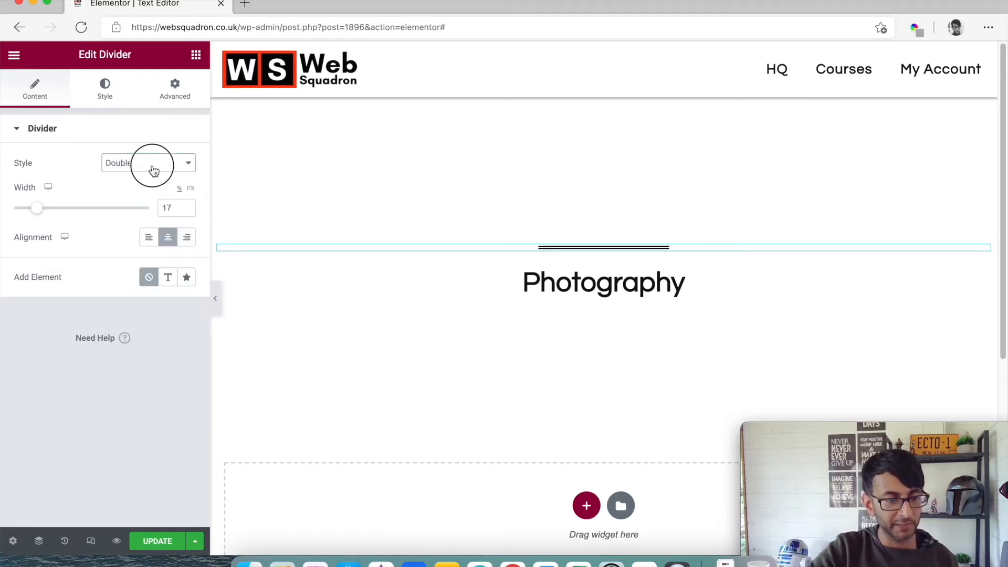
{"action": "left_click", "coordinate": [153, 169]}
{"action": "left_click", "coordinate": [147, 223]}
{"action": "left_click", "coordinate": [152, 166]}
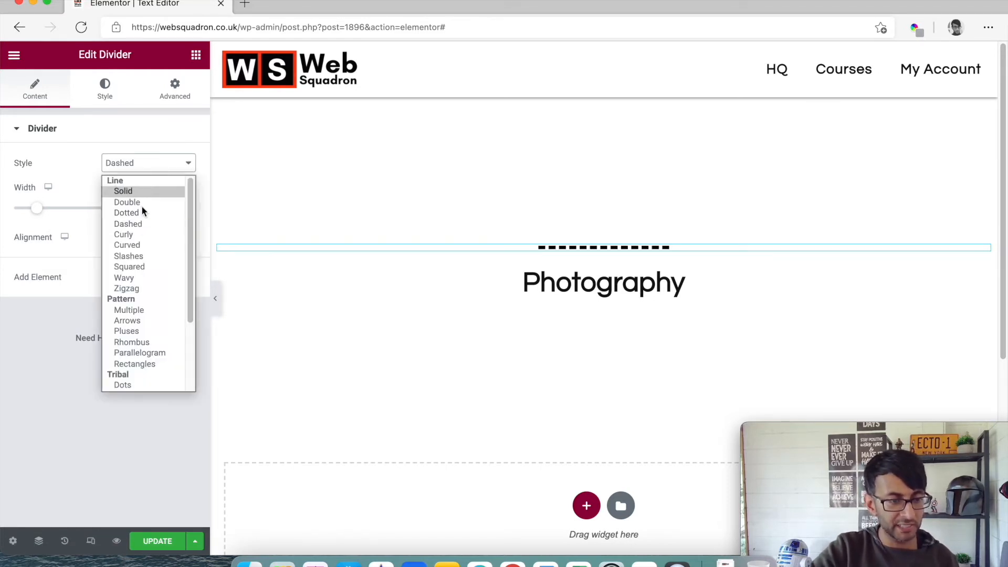
{"action": "left_click", "coordinate": [146, 289]}
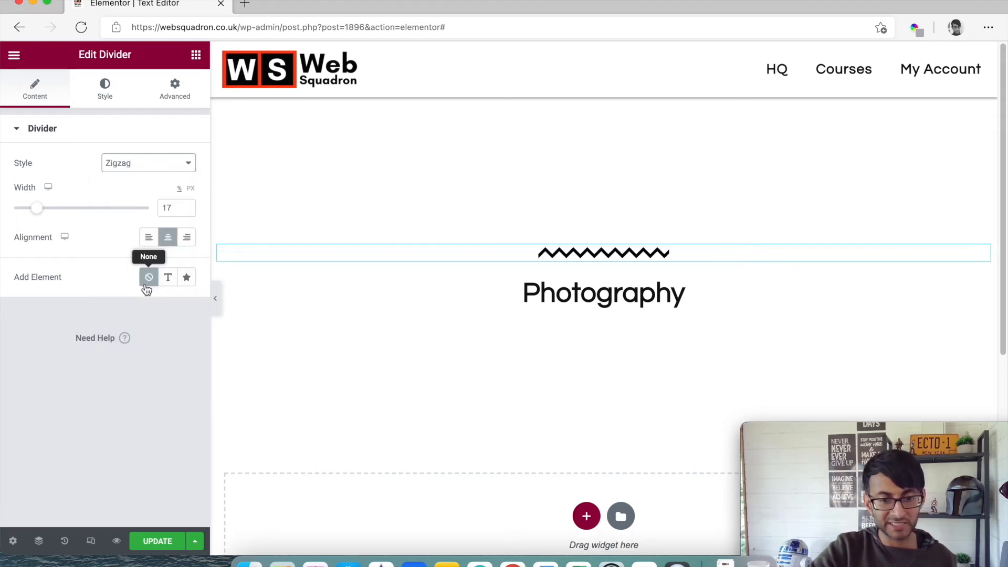
Try the Rhombus pattern and the Tribal and Zigzag tribal styles on the divider, and return it to Solid
{"action": "left_click", "coordinate": [154, 164]}
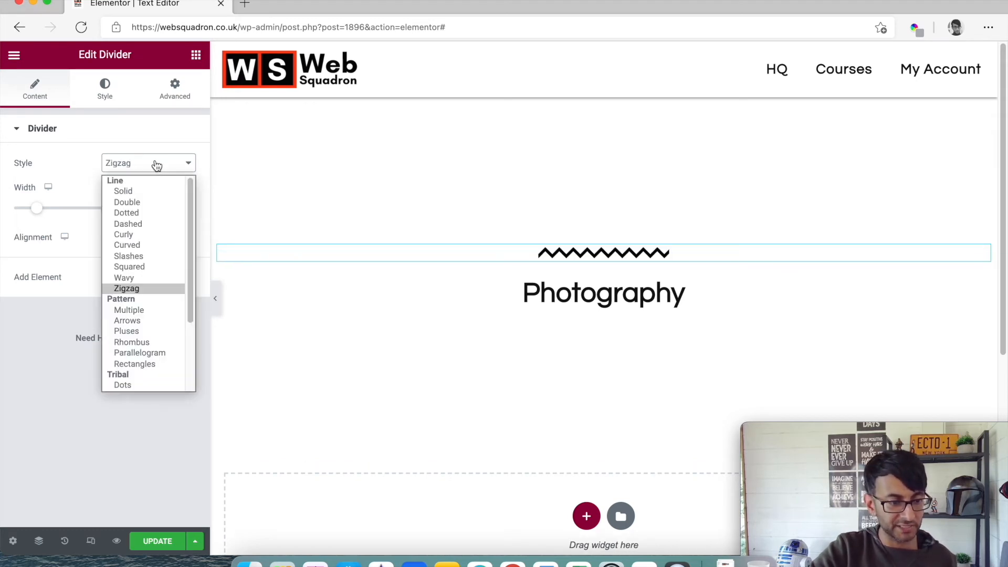
{"action": "left_click", "coordinate": [157, 343]}
{"action": "left_click", "coordinate": [176, 167]}
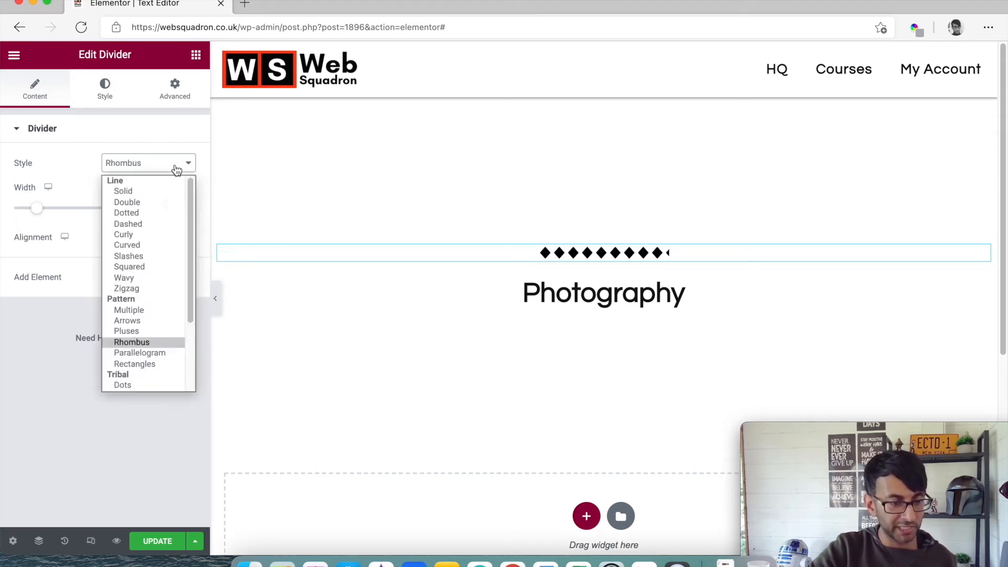
{"action": "scroll", "coordinate": [155, 367], "scroll_direction": "down", "scroll_amount": 3}
{"action": "left_click", "coordinate": [147, 366]}
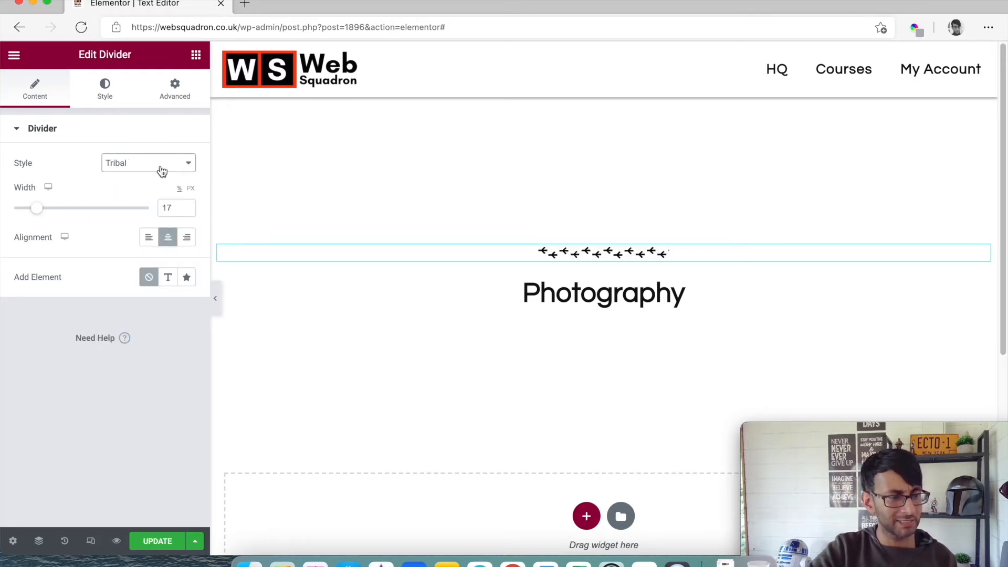
{"action": "left_click", "coordinate": [162, 172]}
{"action": "scroll", "coordinate": [168, 349], "scroll_direction": "down", "scroll_amount": 1}
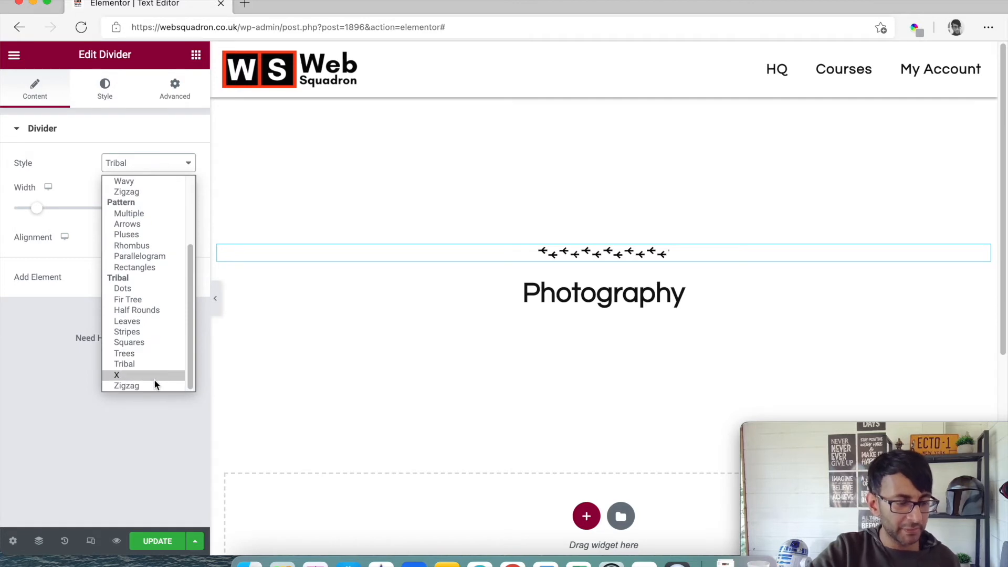
{"action": "left_click", "coordinate": [156, 385]}
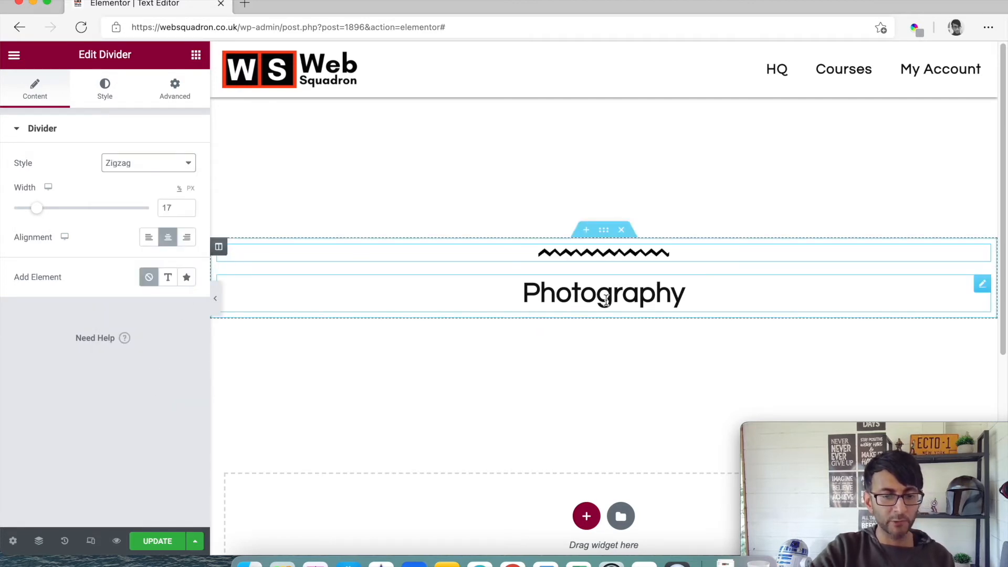
{"action": "left_click", "coordinate": [141, 165]}
{"action": "scroll", "coordinate": [139, 225], "scroll_direction": "up", "scroll_amount": 3}
{"action": "left_click", "coordinate": [144, 190]}
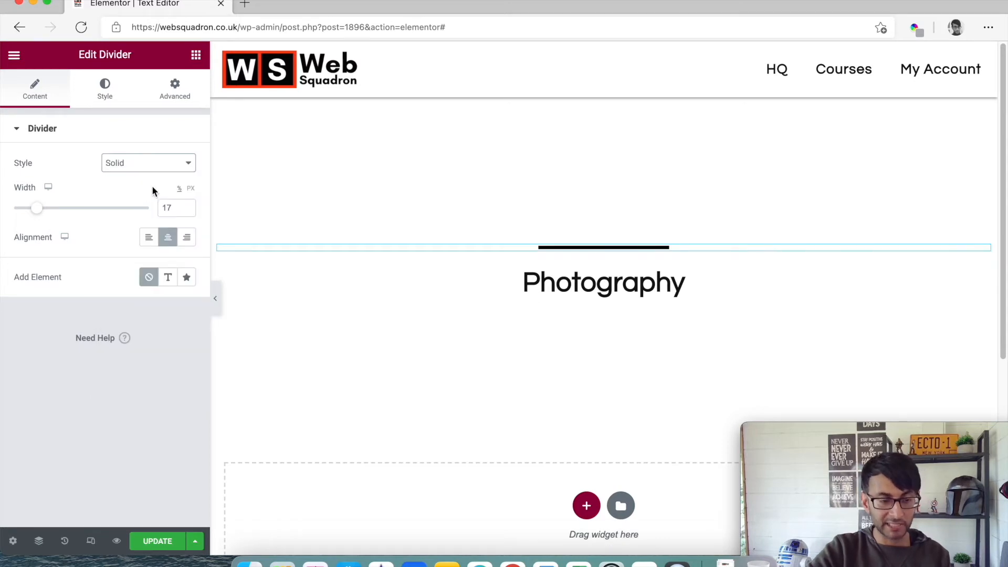
Add a text element reading "Ace" to the divider
{"action": "left_click", "coordinate": [168, 278]}
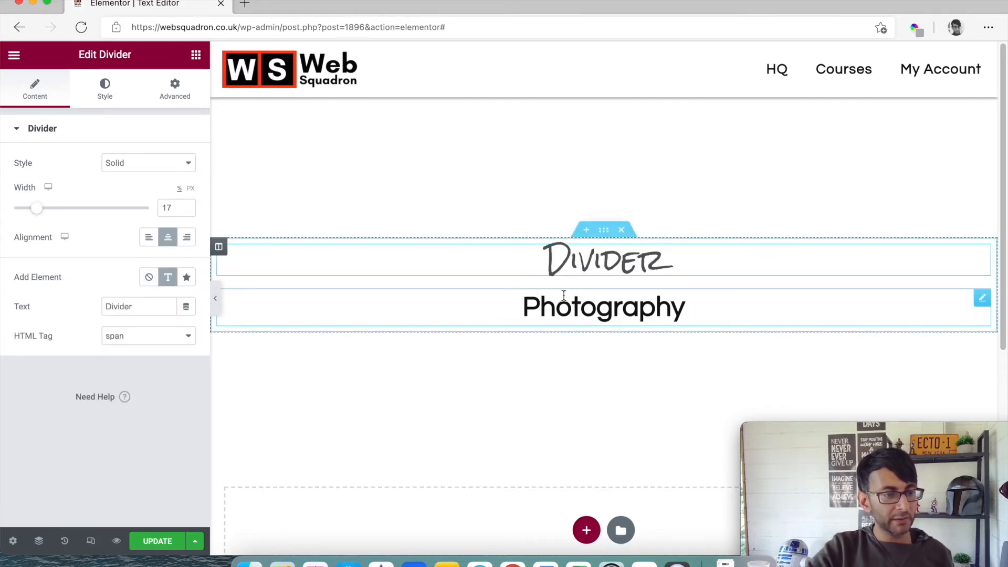
{"action": "left_click_drag", "start_coordinate": [146, 310], "coordinate": [80, 309]}
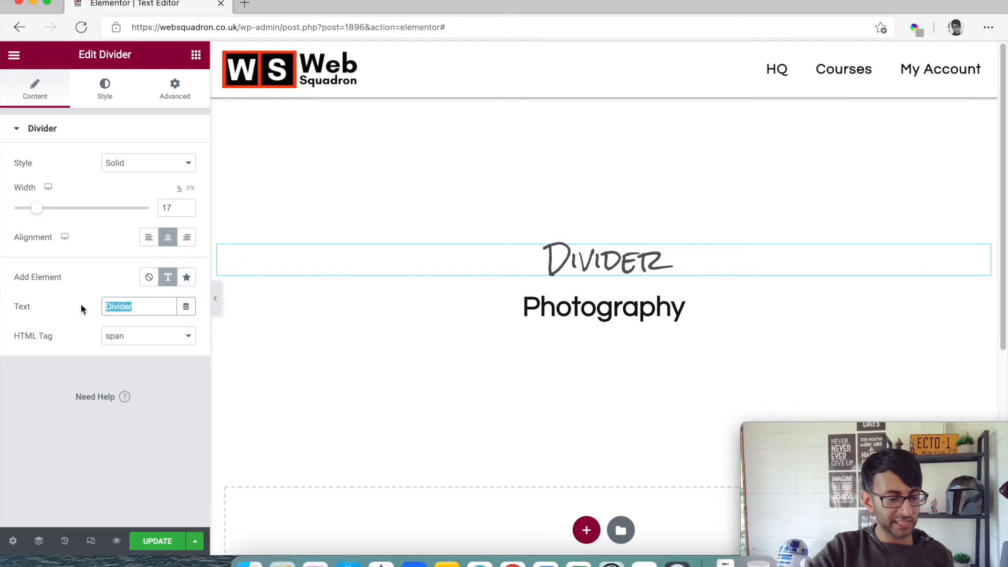
{"action": "type", "text": "Ace"}
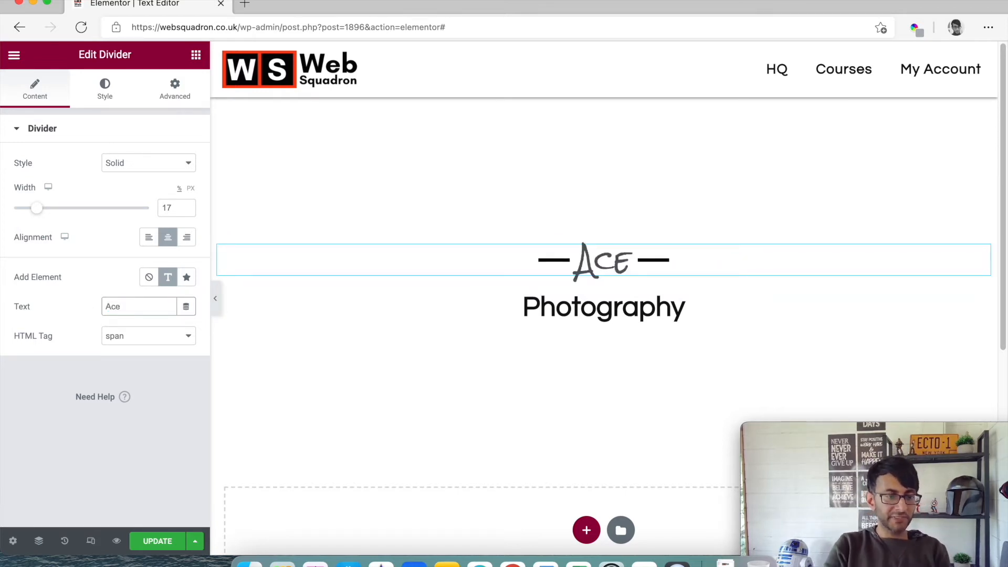
Change the font family of the divider's "Ace" text to Russo One and return to the divider's content settings
{"action": "left_click", "coordinate": [105, 89]}
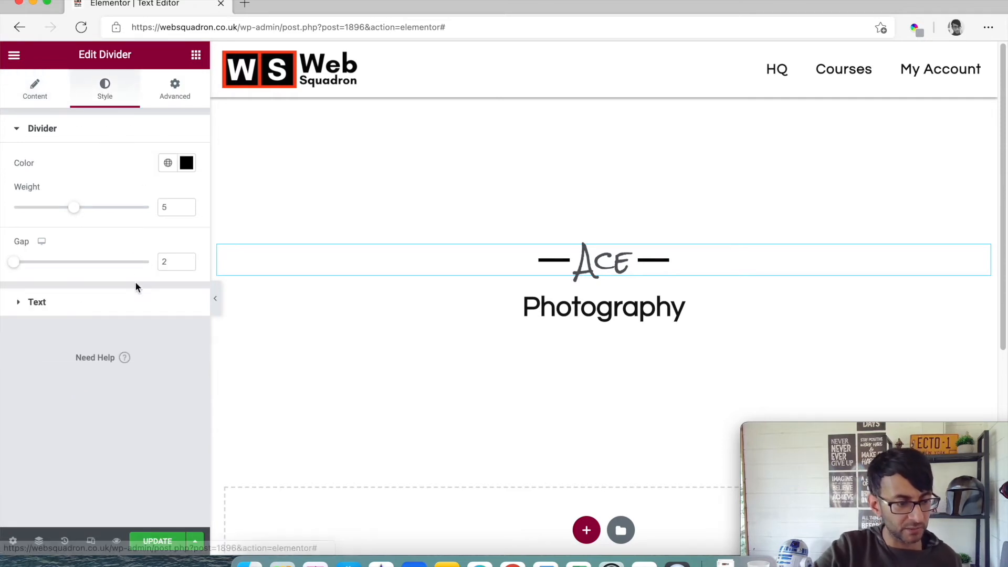
{"action": "left_click", "coordinate": [90, 302]}
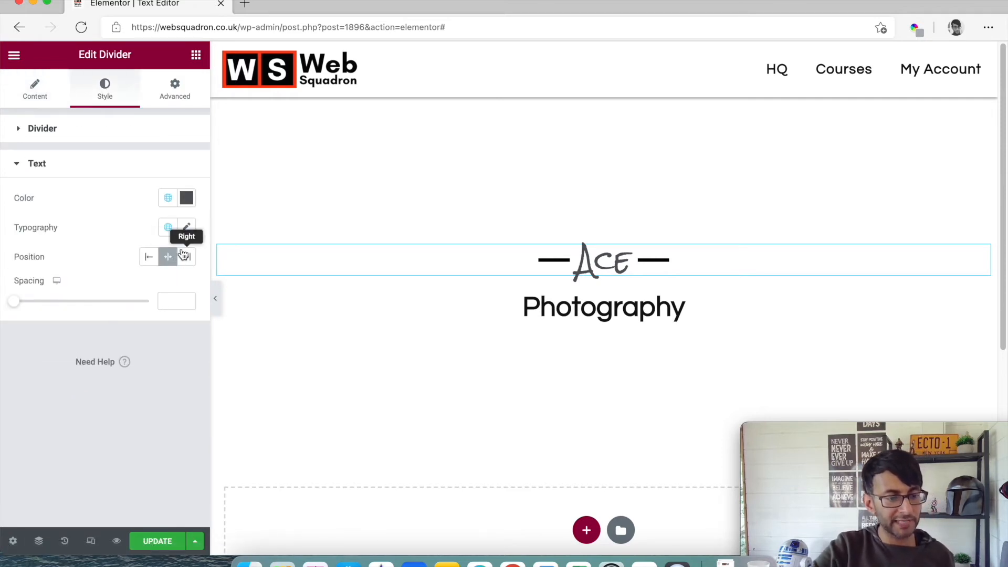
{"action": "left_click", "coordinate": [186, 229]}
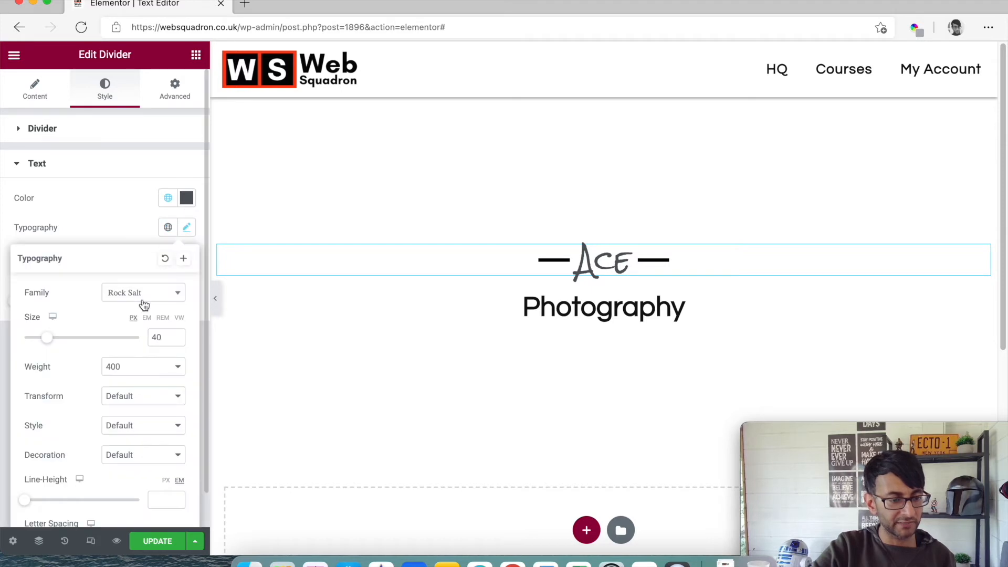
{"action": "left_click", "coordinate": [142, 292]}
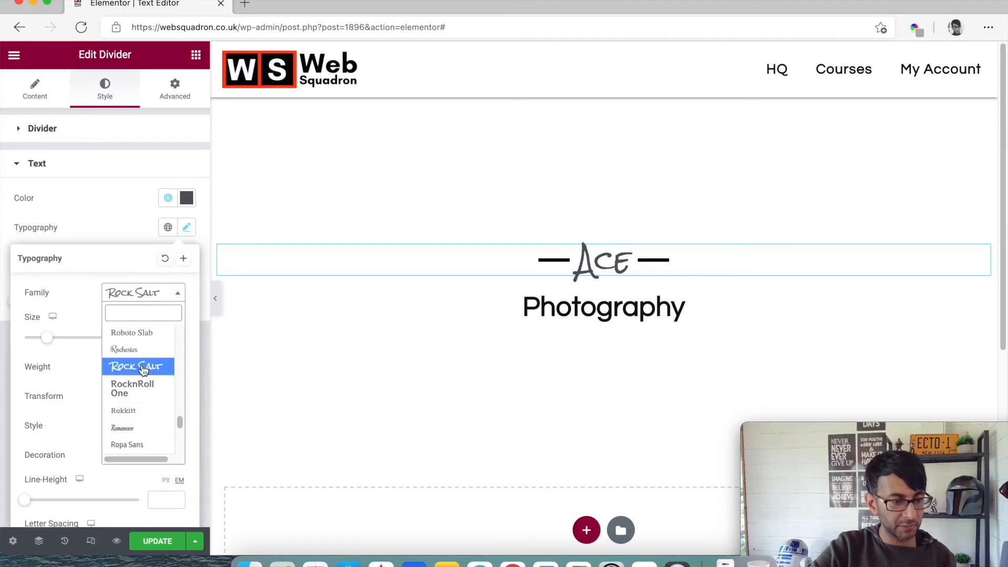
{"action": "scroll", "coordinate": [141, 425], "scroll_direction": "down", "scroll_amount": 3}
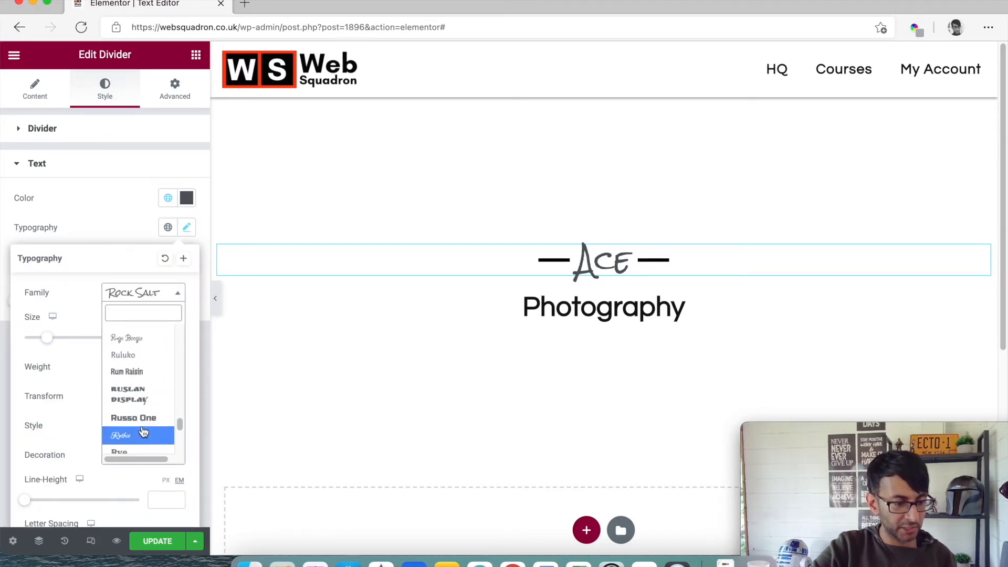
{"action": "left_click", "coordinate": [141, 417]}
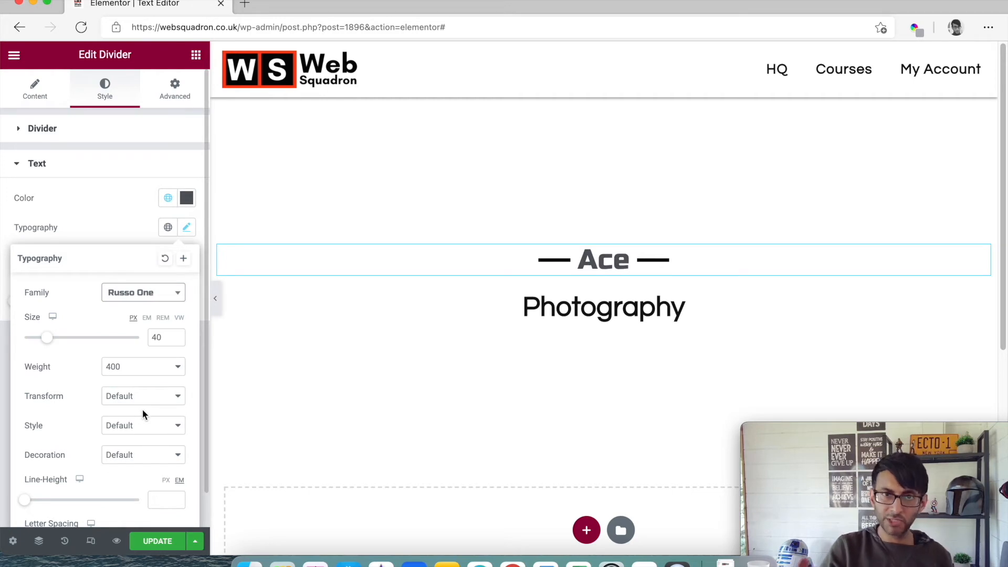
{"action": "left_click", "coordinate": [113, 216]}
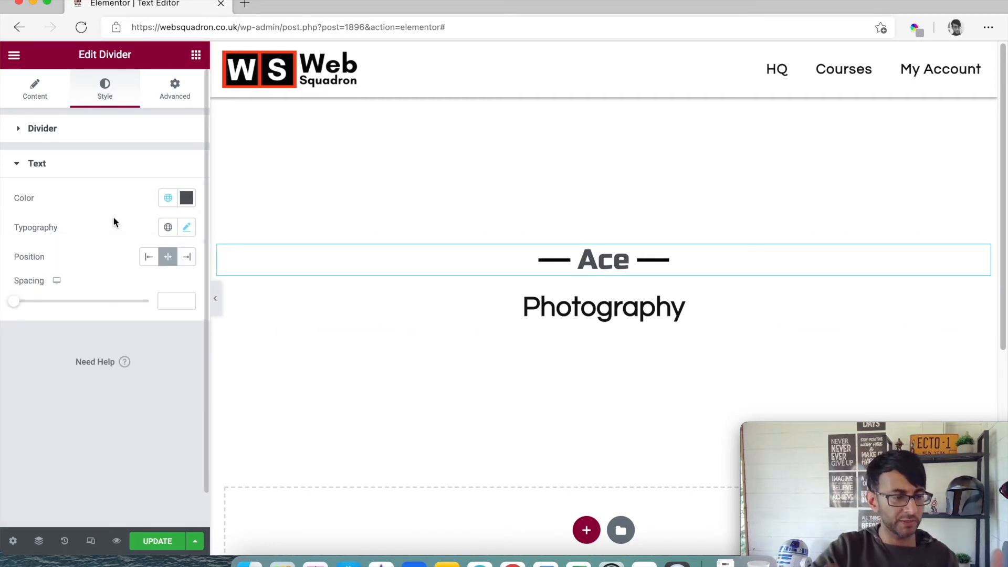
{"action": "left_click", "coordinate": [43, 101]}
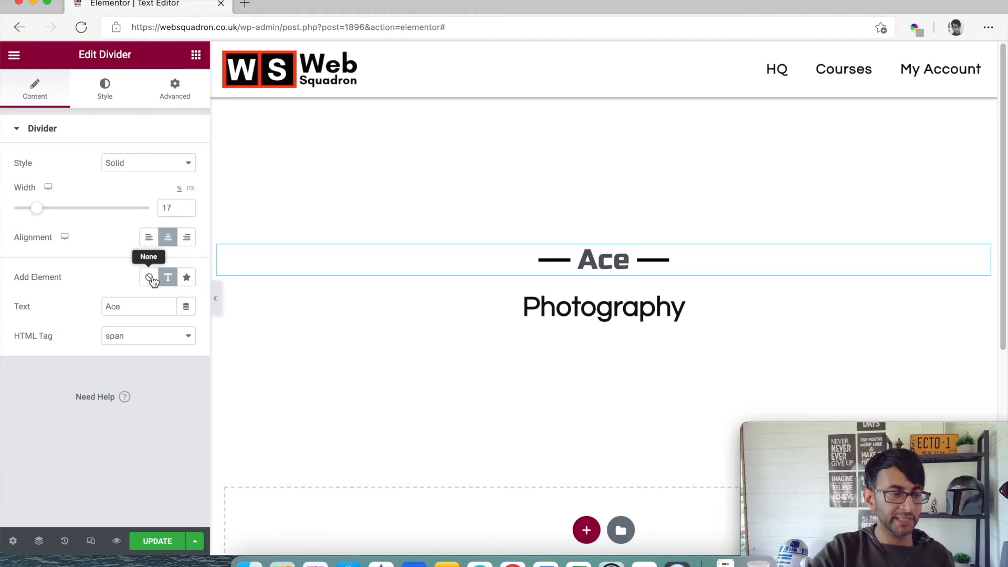
Replace the divider's text element with an icon, choosing Camera from the icon library
{"action": "left_click", "coordinate": [186, 276]}
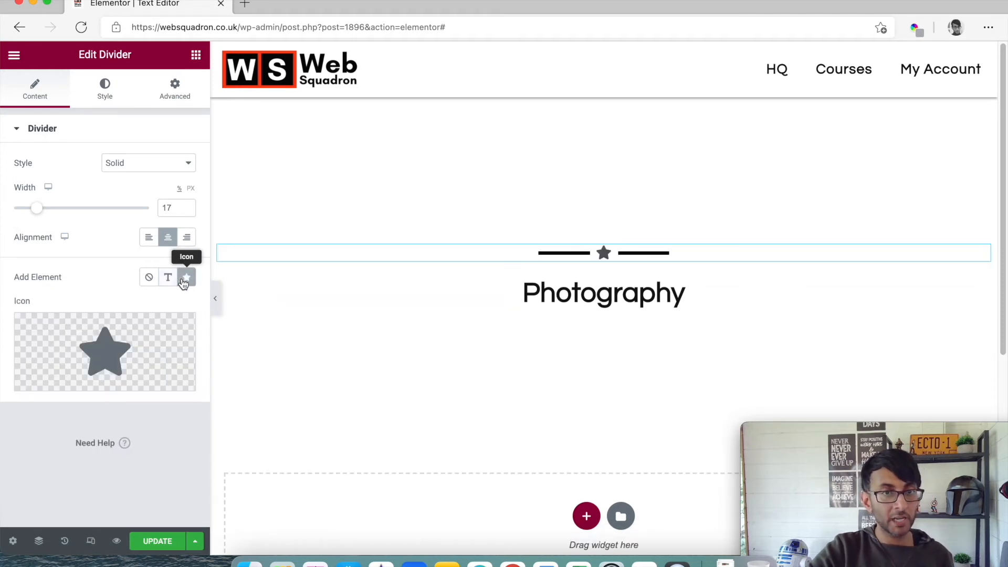
{"action": "left_click", "coordinate": [77, 381]}
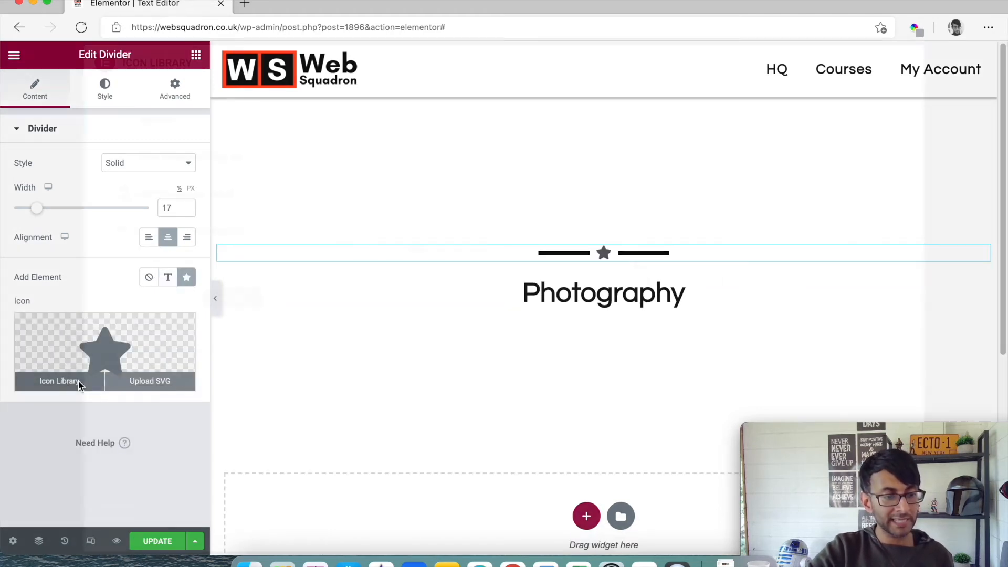
{"action": "left_click", "coordinate": [470, 115]}
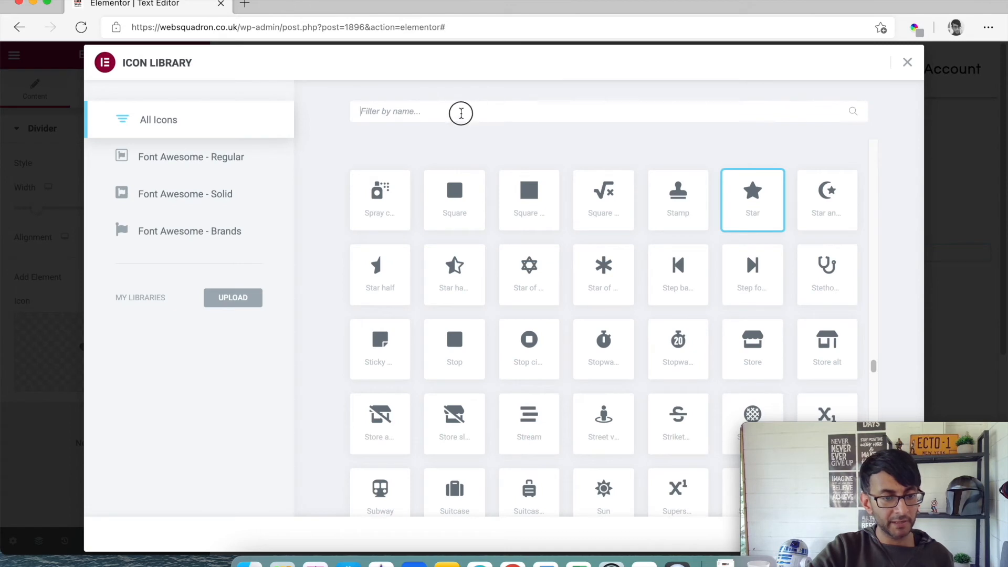
{"action": "type", "text": "camer"}
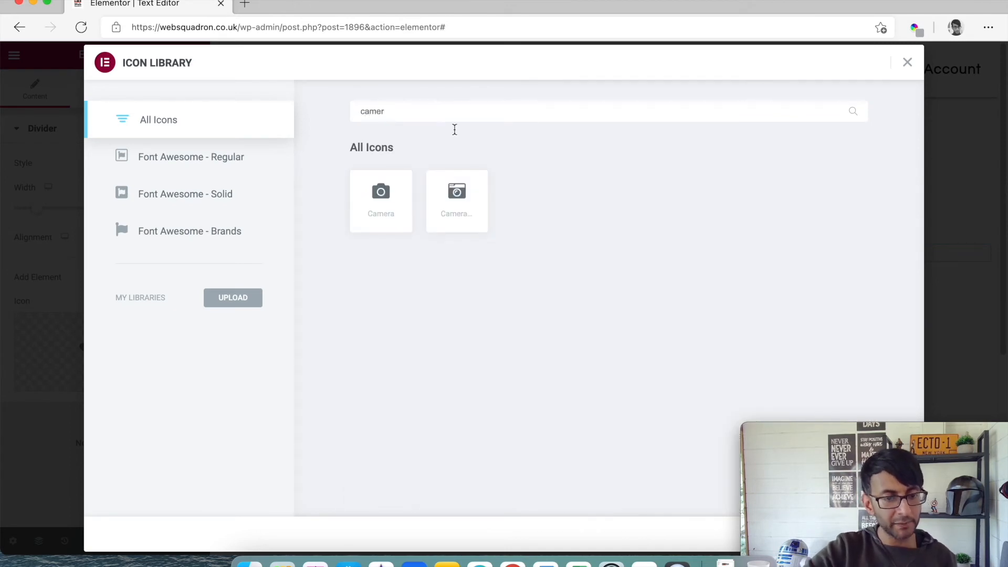
{"action": "left_click", "coordinate": [374, 204]}
{"action": "mouse_move", "coordinate": [878, 432]}
{"action": "left_click_drag", "start_coordinate": [878, 431], "coordinate": [610, 409]}
{"action": "left_click", "coordinate": [861, 541]}
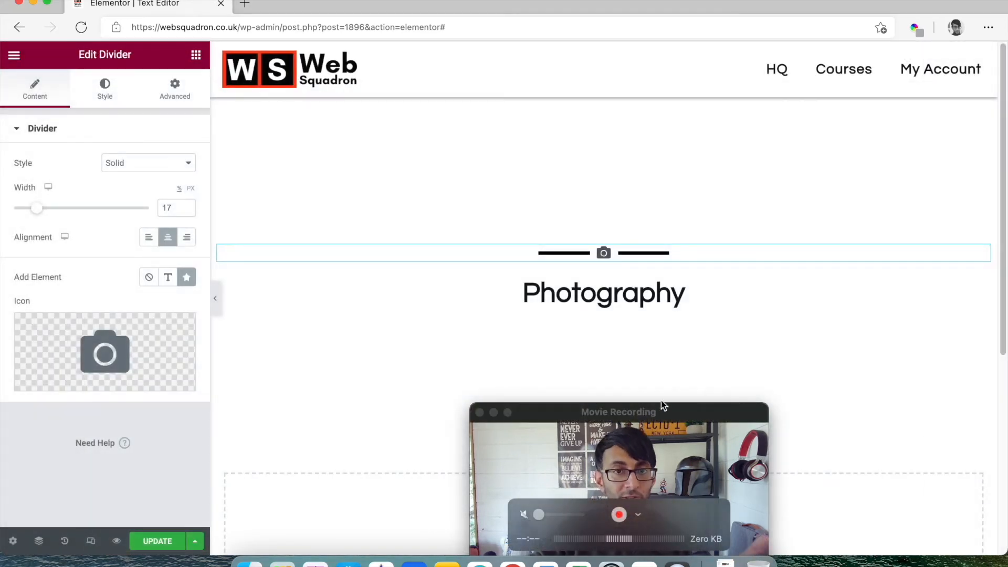
{"action": "left_click_drag", "start_coordinate": [650, 405], "coordinate": [893, 416]}
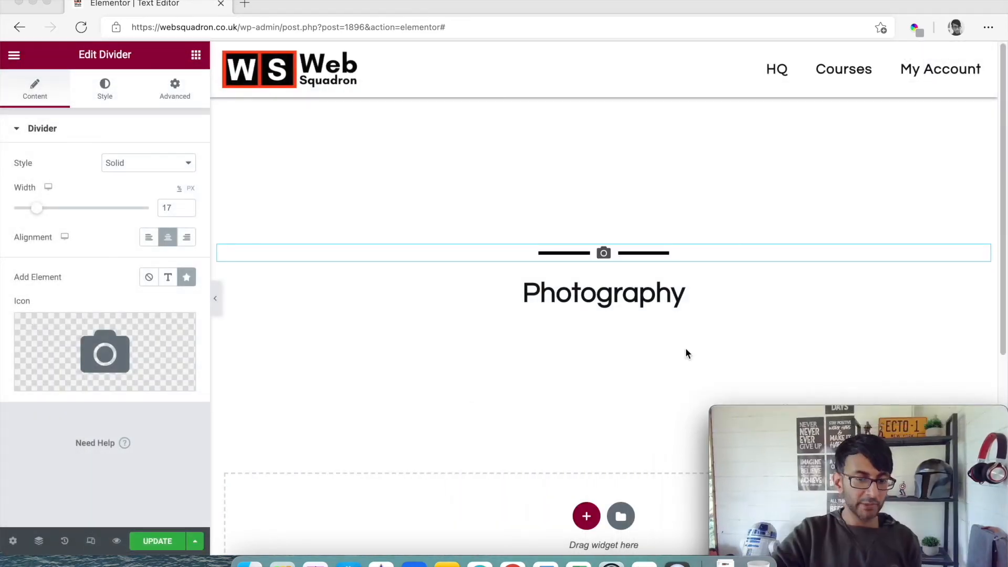
Style the divider's camera icon with size 30, the global Accent color and a spacing of 7
{"action": "left_click", "coordinate": [108, 100]}
{"action": "left_click", "coordinate": [108, 100]}
{"action": "left_click", "coordinate": [42, 302]}
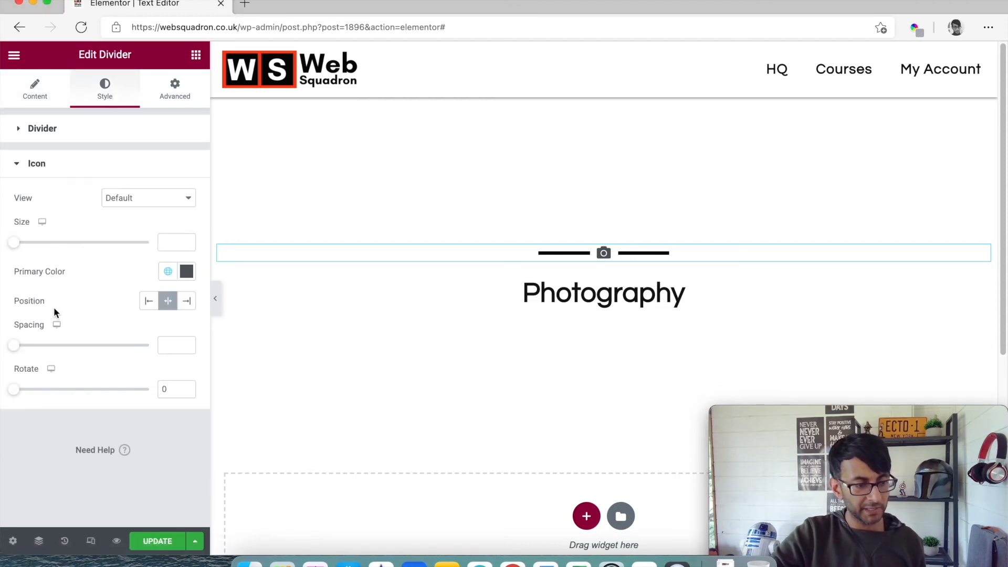
{"action": "left_click_drag", "start_coordinate": [20, 242], "coordinate": [25, 243]}
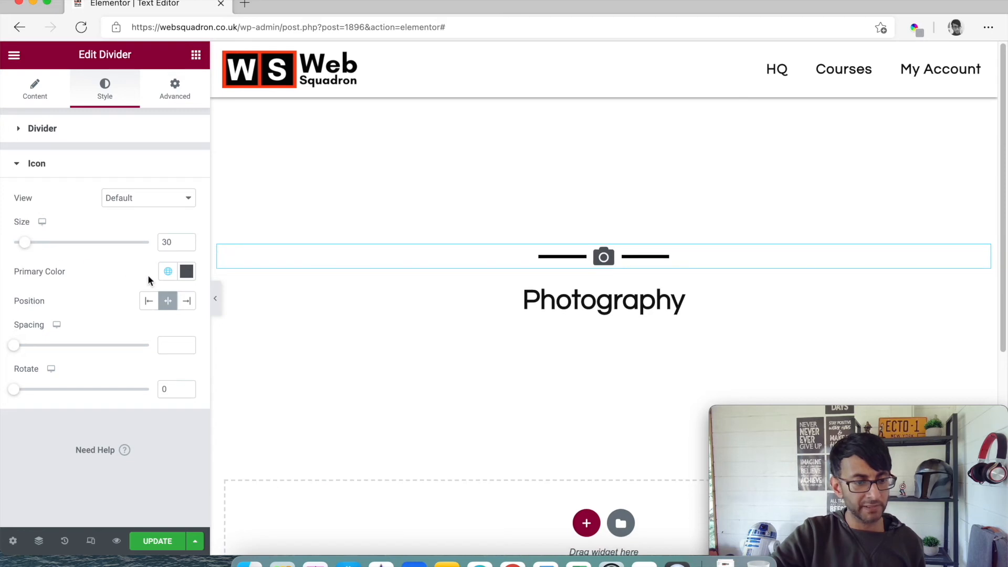
{"action": "left_click", "coordinate": [168, 272]}
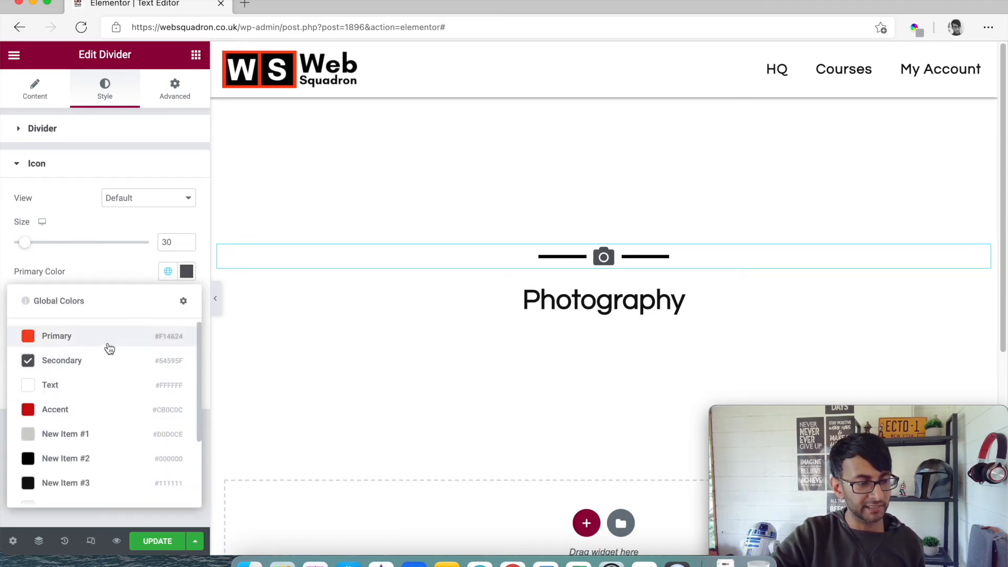
{"action": "left_click", "coordinate": [104, 414]}
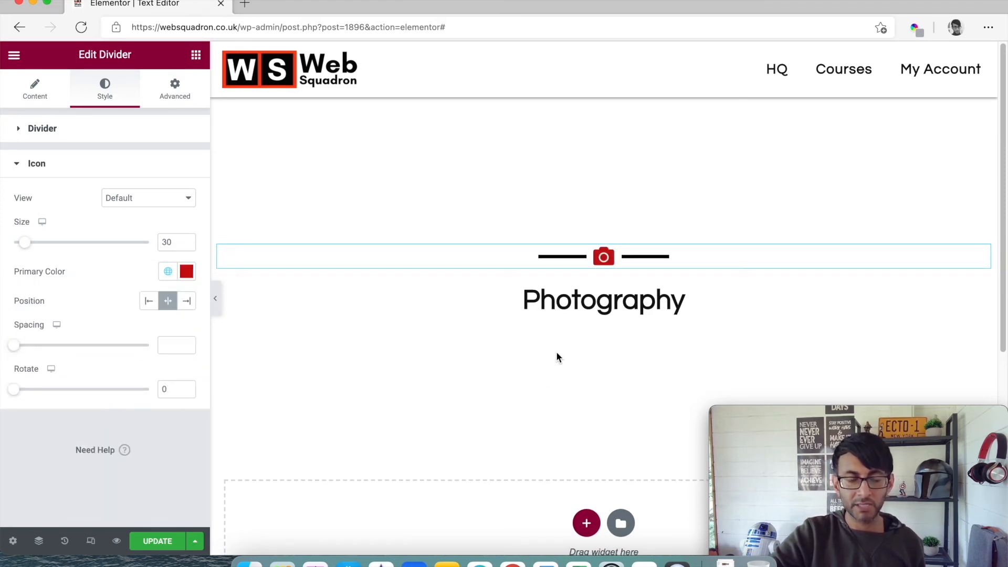
{"action": "left_click_drag", "start_coordinate": [16, 346], "coordinate": [42, 347]}
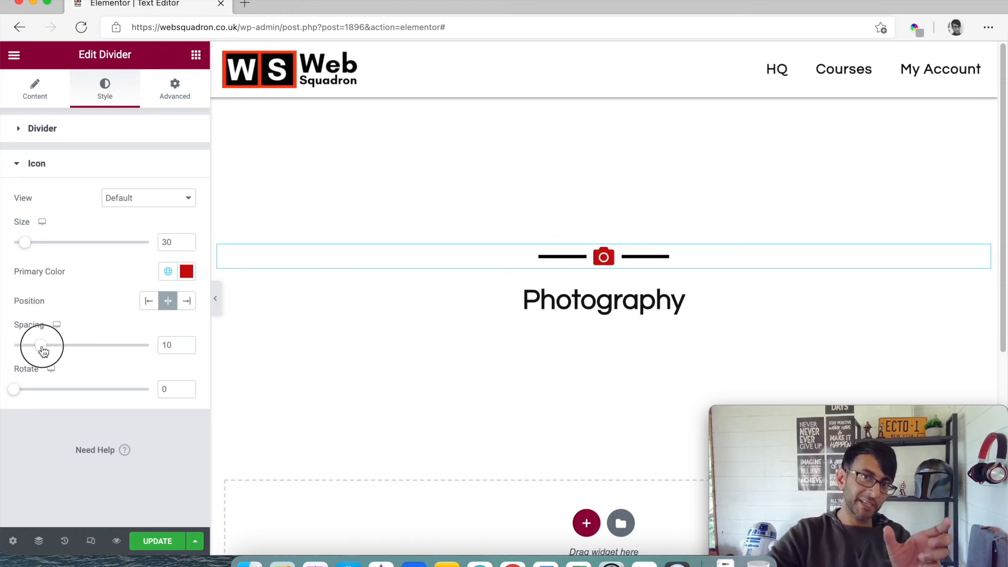
{"action": "mouse_move", "coordinate": [43, 350]}
{"action": "left_mouse_down"}
{"action": "mouse_move", "coordinate": [78, 350]}
{"action": "mouse_move", "coordinate": [4, 348]}
{"action": "mouse_move", "coordinate": [36, 351]}
{"action": "left_mouse_up"}
Try rotating the camera icon to about 82 degrees, and reset its rotation to 0
{"action": "left_click_drag", "start_coordinate": [15, 393], "coordinate": [51, 395]}
{"action": "left_click_drag", "start_coordinate": [61, 395], "coordinate": [47, 394]}
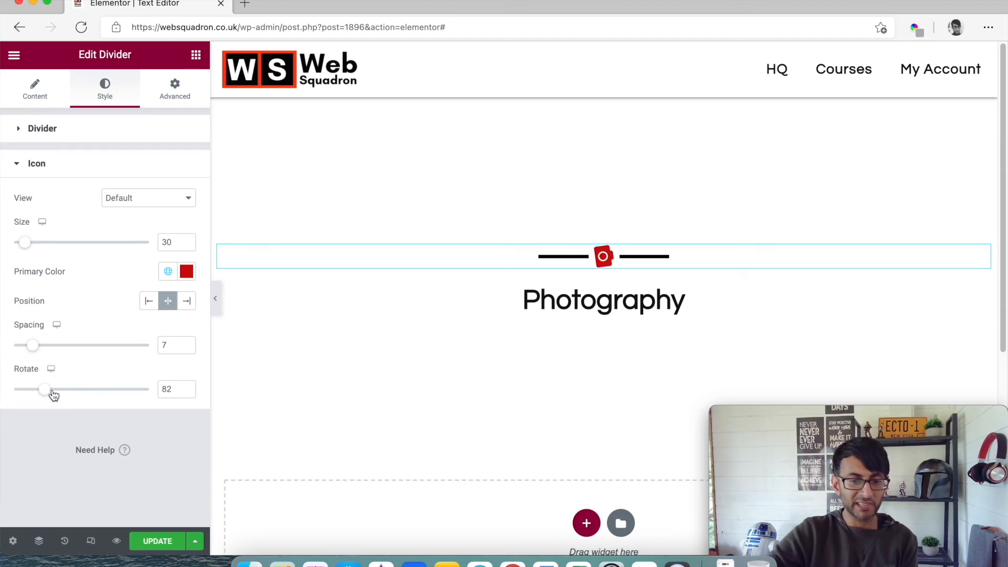
{"action": "left_click_drag", "start_coordinate": [170, 394], "coordinate": [135, 394]}
{"action": "type", "text": "0"}
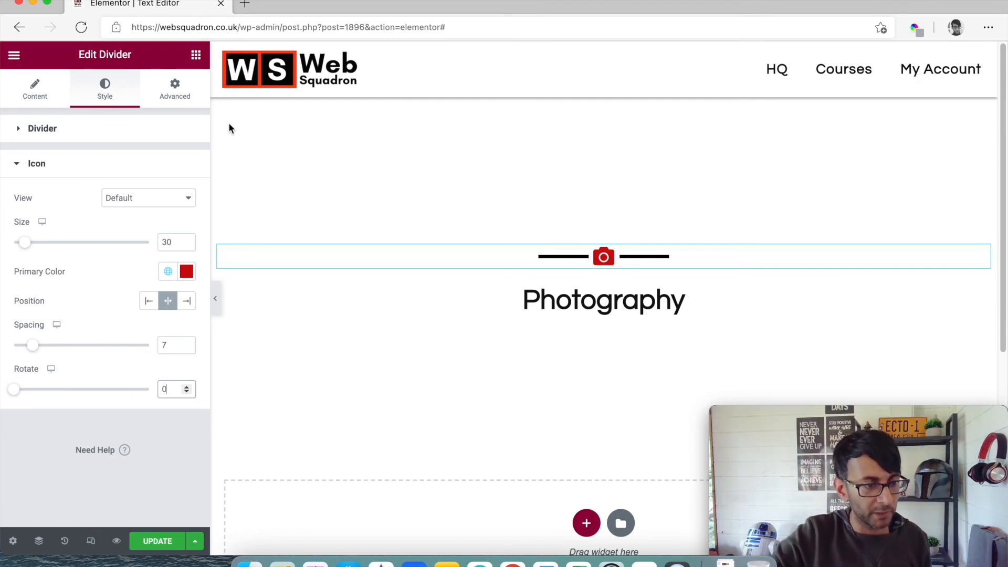
Unlink the divider's margin values and set its bottom margin to -30 px to bring the Photography heading closer
{"action": "left_click", "coordinate": [170, 97]}
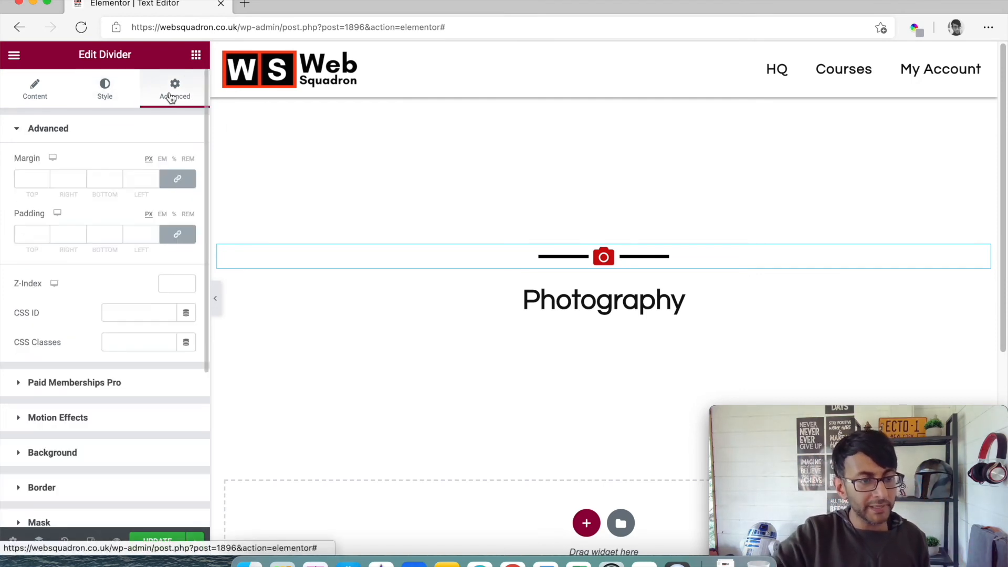
{"action": "left_click", "coordinate": [184, 245]}
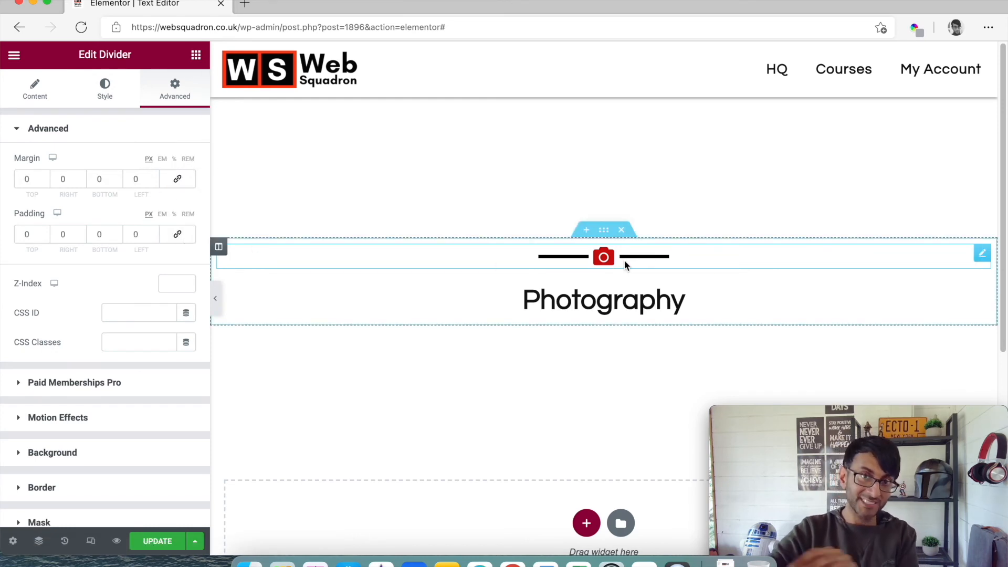
{"action": "left_click", "coordinate": [116, 181]}
{"action": "left_click", "coordinate": [116, 181]}
{"action": "left_click", "coordinate": [116, 181]}
{"action": "left_click", "coordinate": [116, 182]}
{"action": "left_click", "coordinate": [116, 182]}
{"action": "left_click", "coordinate": [116, 182]}
{"action": "left_click", "coordinate": [116, 182]}
{"action": "left_click", "coordinate": [116, 182]}
{"action": "left_click", "coordinate": [116, 182]}
{"action": "left_click", "coordinate": [116, 181]}
{"action": "left_click", "coordinate": [116, 181]}
{"action": "left_click", "coordinate": [116, 182]}
{"action": "left_click", "coordinate": [116, 181]}
{"action": "left_click", "coordinate": [116, 181]}
{"action": "left_click", "coordinate": [116, 181]}
{"action": "left_click", "coordinate": [116, 181]}
{"action": "left_click", "coordinate": [116, 182]}
{"action": "left_click", "coordinate": [116, 182]}
{"action": "left_click", "coordinate": [116, 182]}
{"action": "left_click", "coordinate": [116, 182]}
{"action": "left_click", "coordinate": [116, 182]}
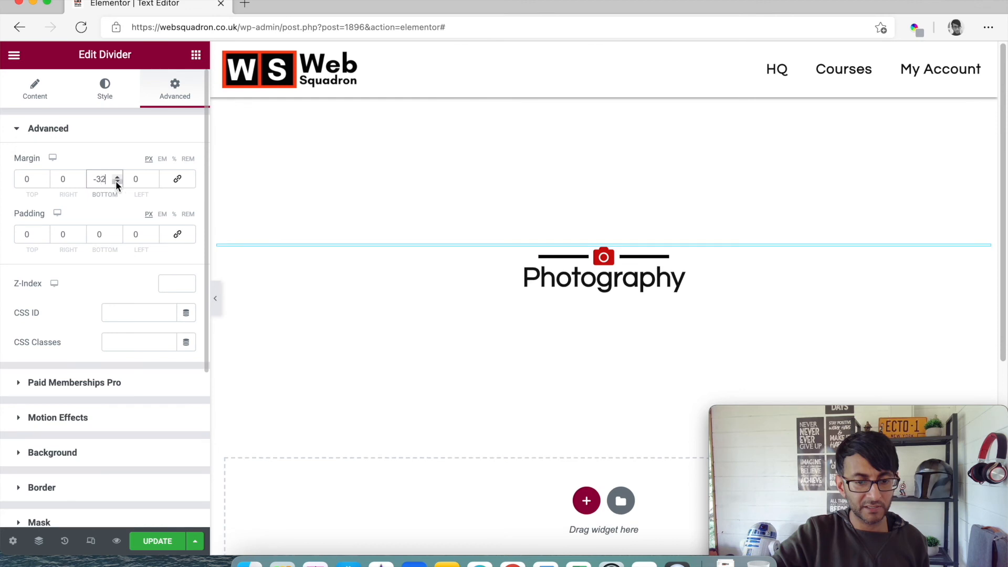
{"action": "left_click", "coordinate": [116, 177]}
{"action": "left_click", "coordinate": [116, 177]}
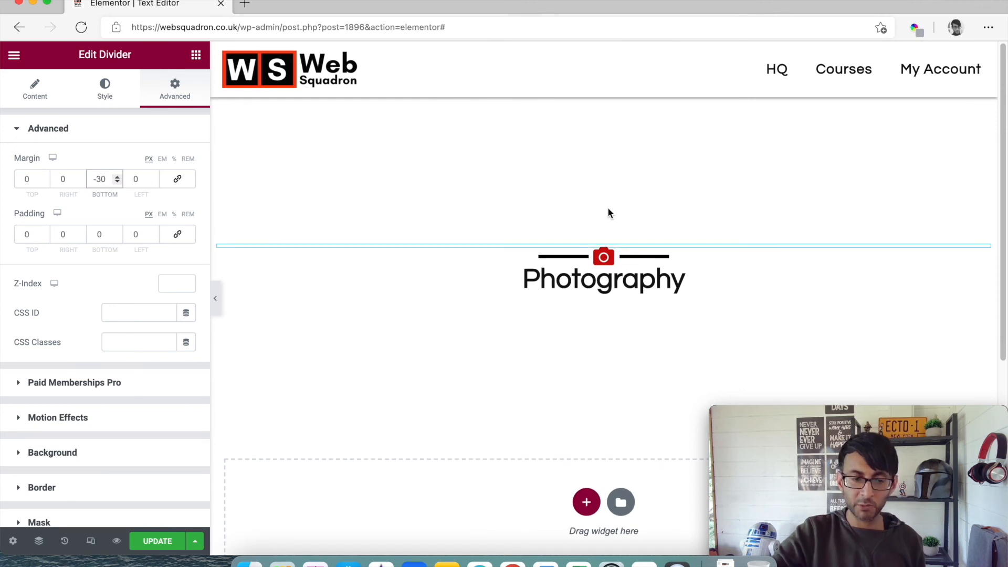
Set the divider's width to 20% so it roughly matches the Photography heading
{"action": "left_click", "coordinate": [34, 88]}
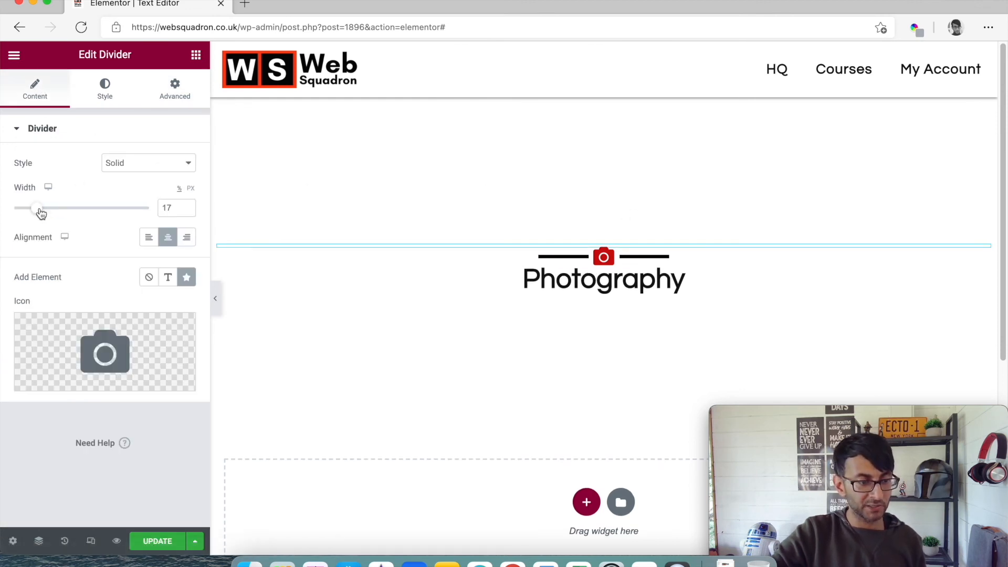
{"action": "left_click", "coordinate": [187, 206]}
{"action": "left_click", "coordinate": [187, 205]}
{"action": "left_click", "coordinate": [187, 206]}
{"action": "left_click", "coordinate": [187, 205]}
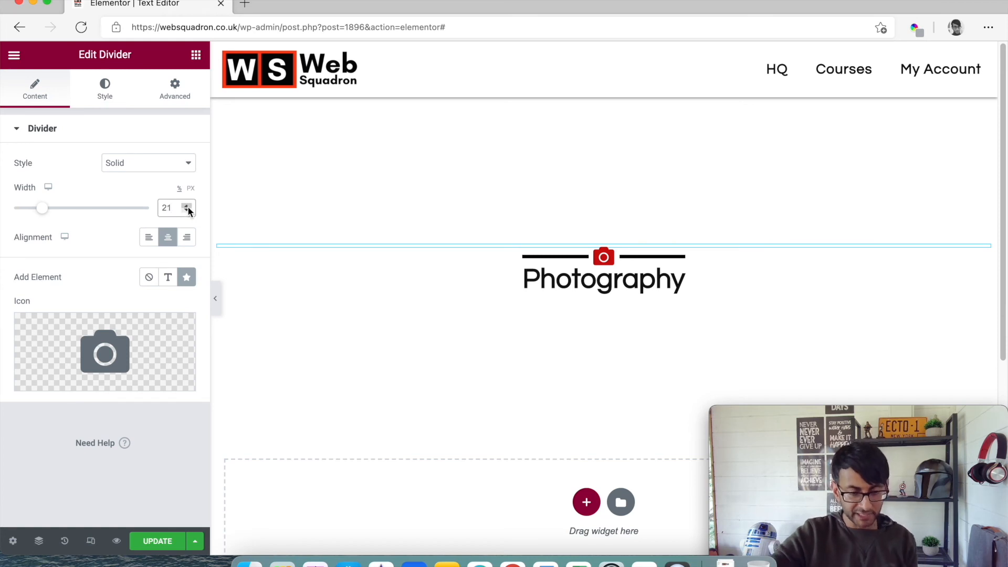
{"action": "left_click", "coordinate": [190, 210]}
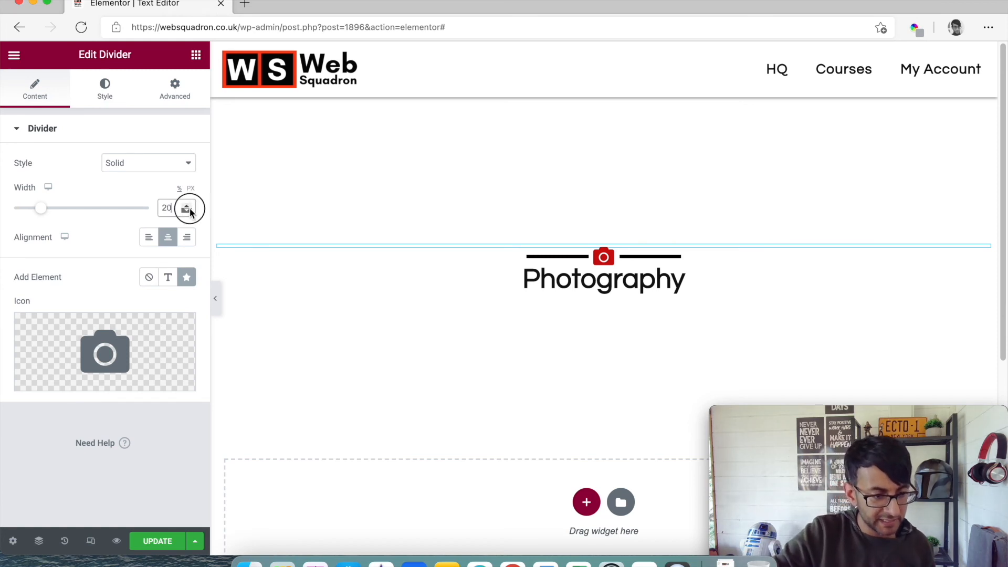
Try the global color New Item #4 on the divider line, and set it to New Item #1 instead
{"action": "left_click", "coordinate": [111, 93]}
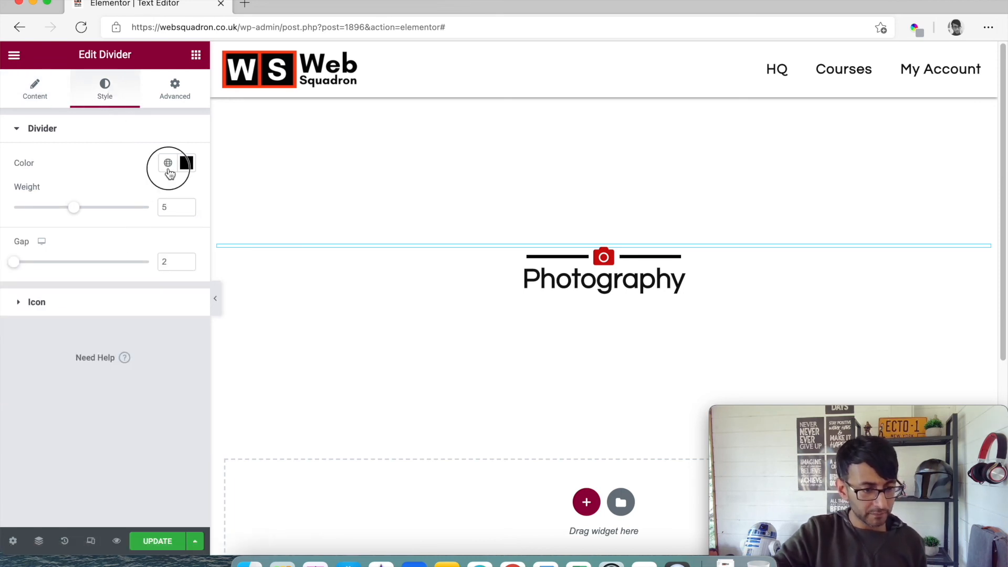
{"action": "left_click", "coordinate": [168, 163]}
{"action": "scroll", "coordinate": [97, 336], "scroll_direction": "down", "scroll_amount": 1}
{"action": "left_click", "coordinate": [98, 372]}
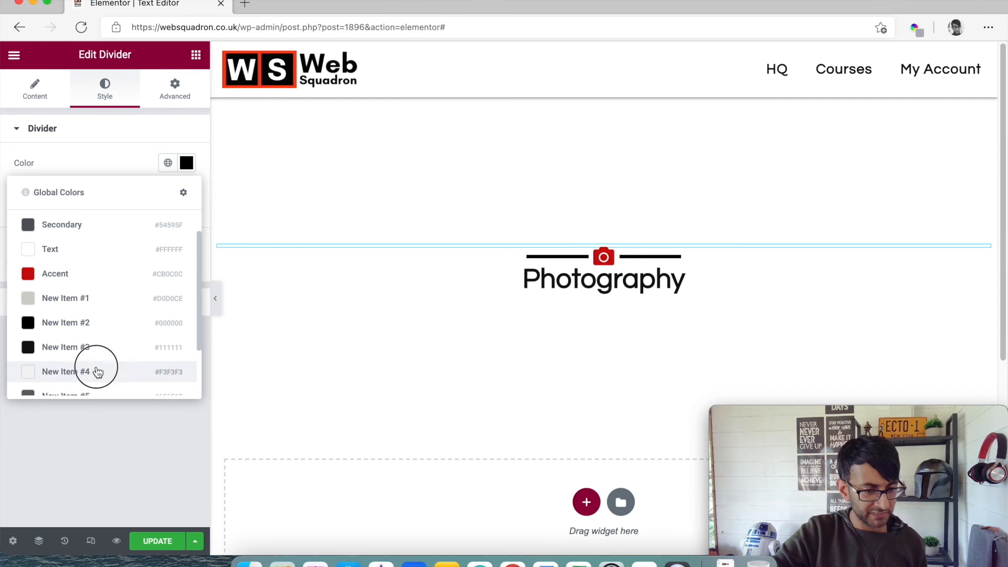
{"action": "left_click", "coordinate": [165, 163]}
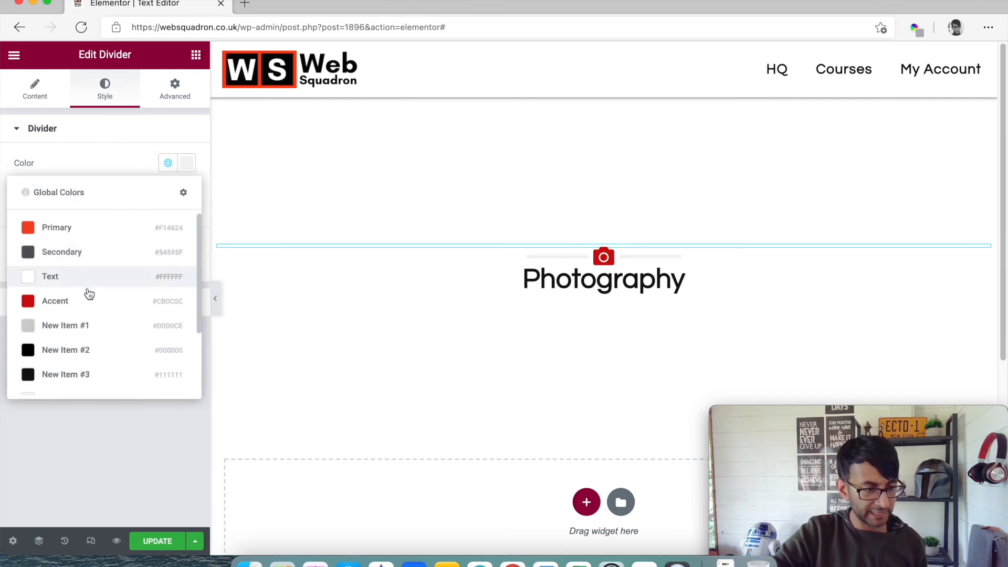
{"action": "left_click", "coordinate": [86, 325]}
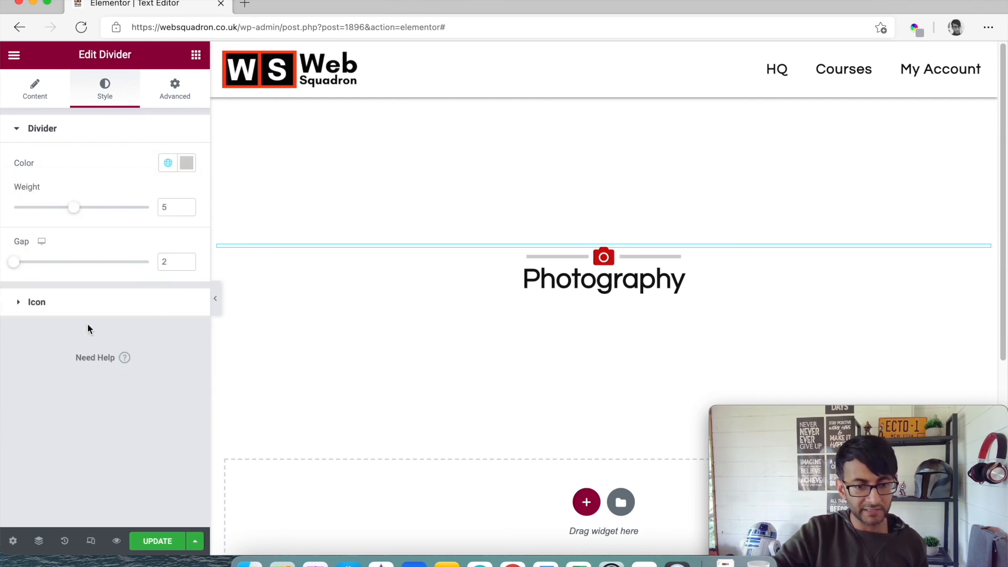